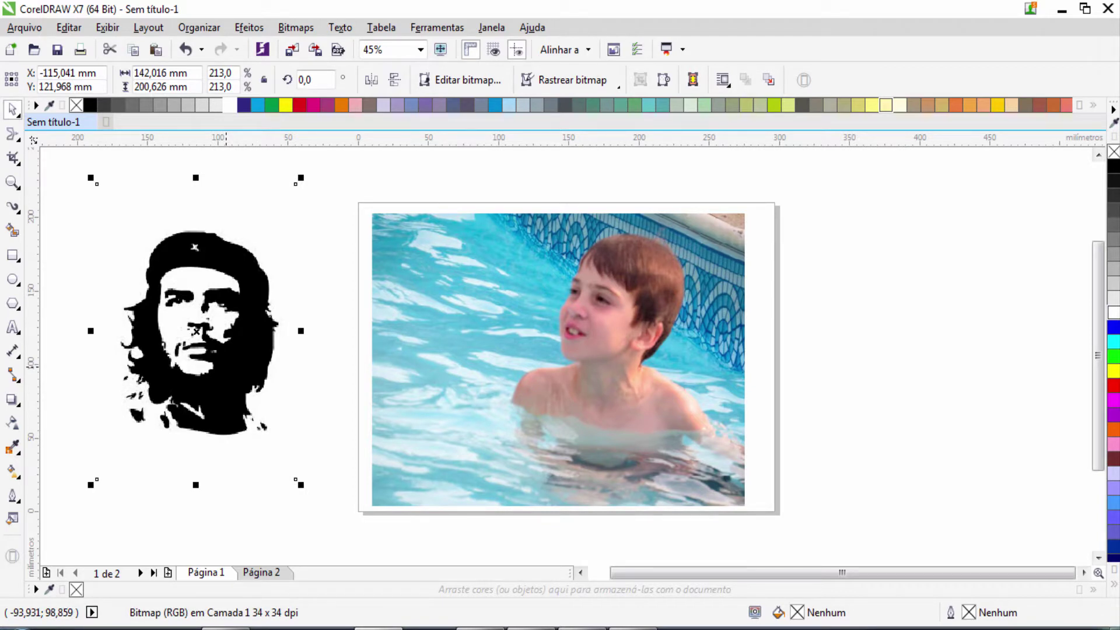
left_click(826, 340)
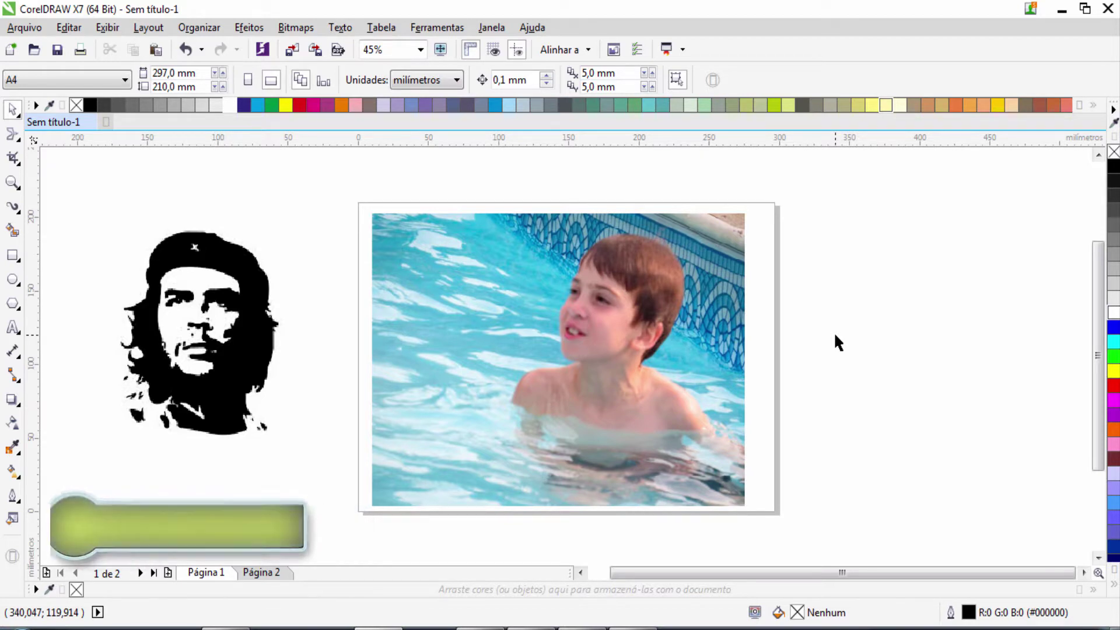
left_click(644, 358)
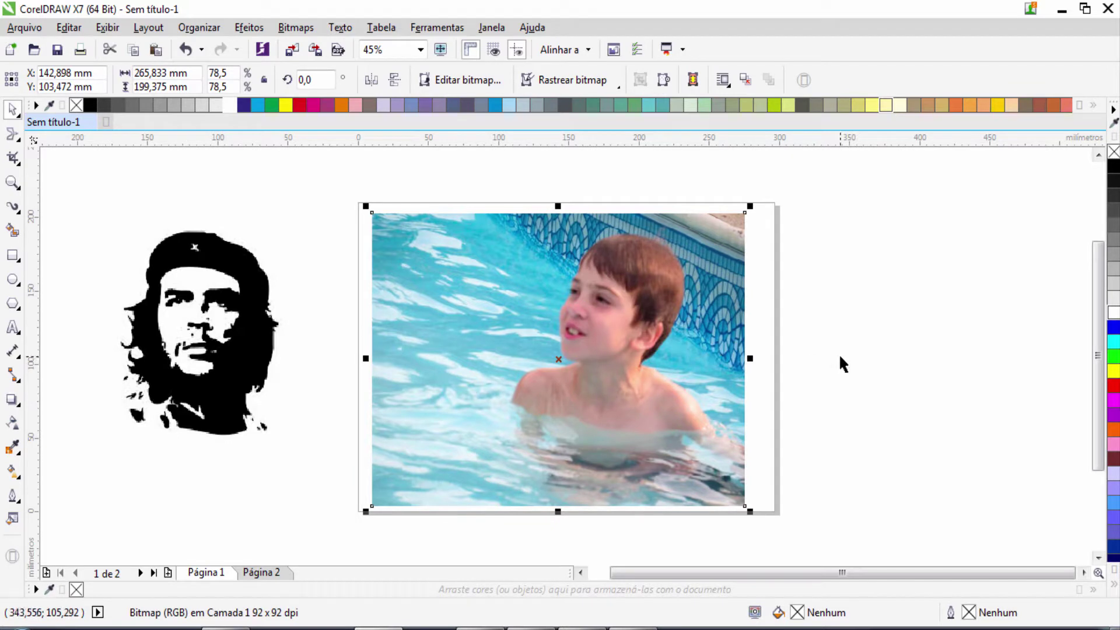
left_click(861, 357)
key("Tab")
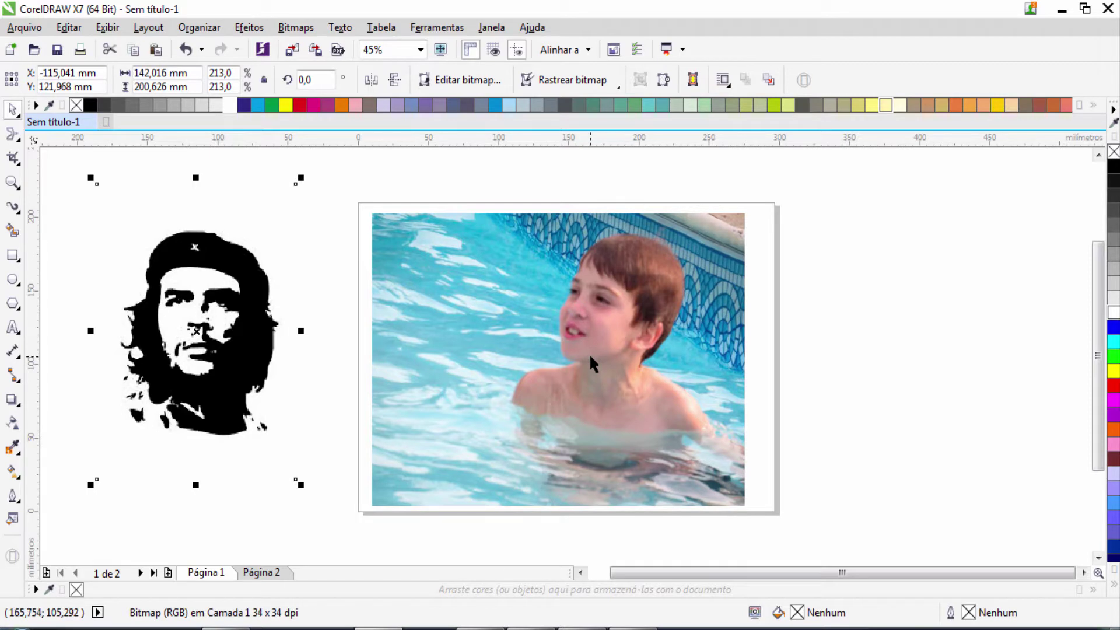
left_click(814, 359)
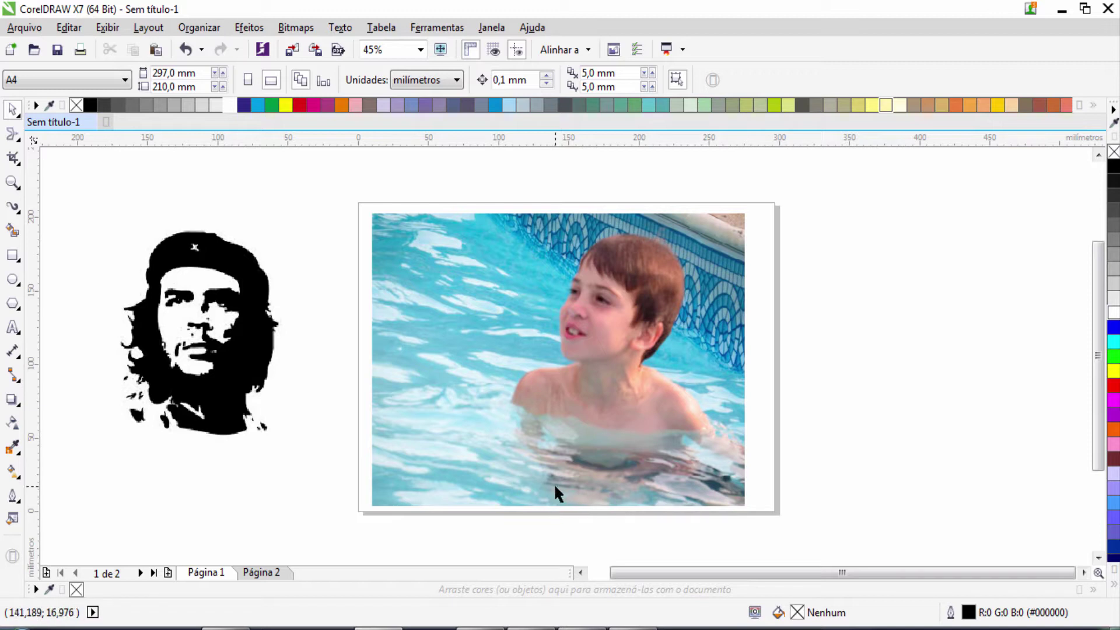
Step: Start converting the pool photo to 1-bit black and white with the Linha artística method, showing the whole picture in the preview
left_click(497, 341)
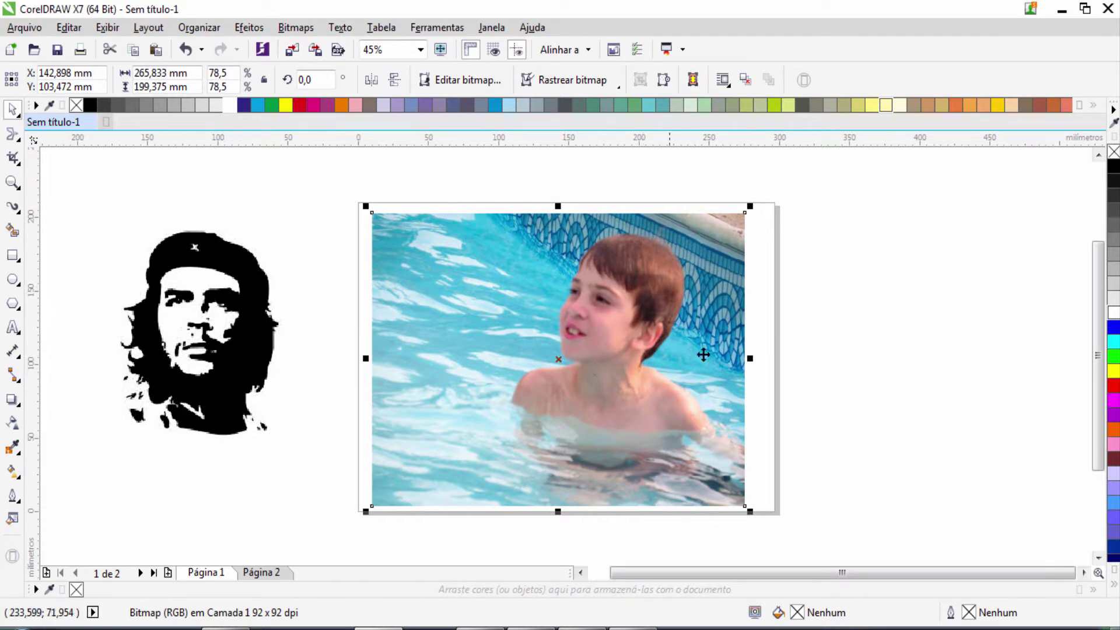
left_click(618, 312)
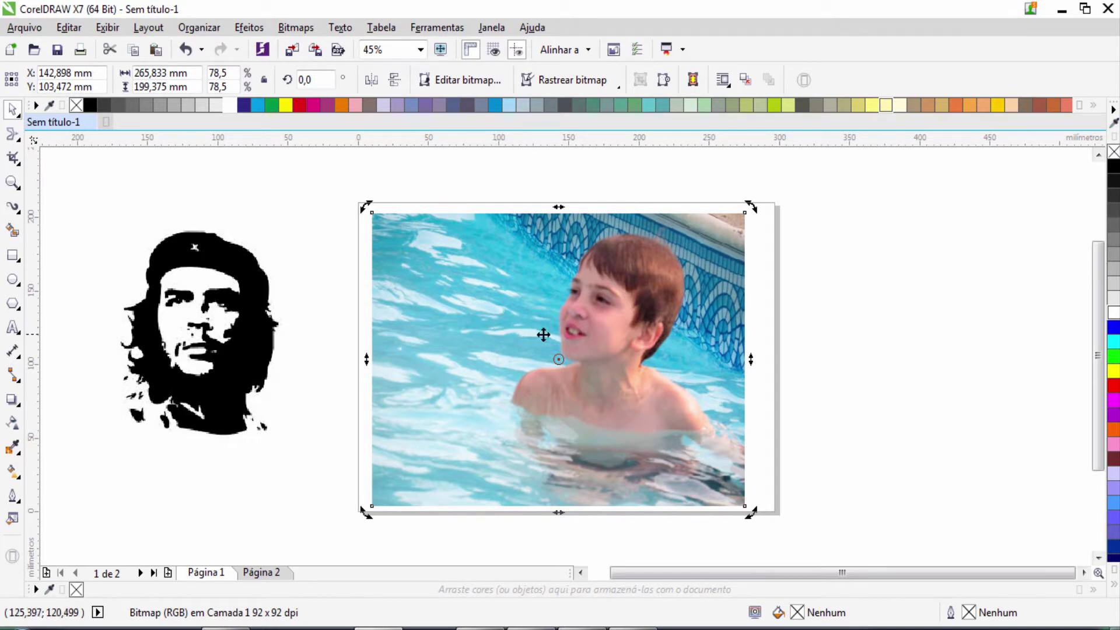
left_click(296, 28)
mouse_move(330, 193)
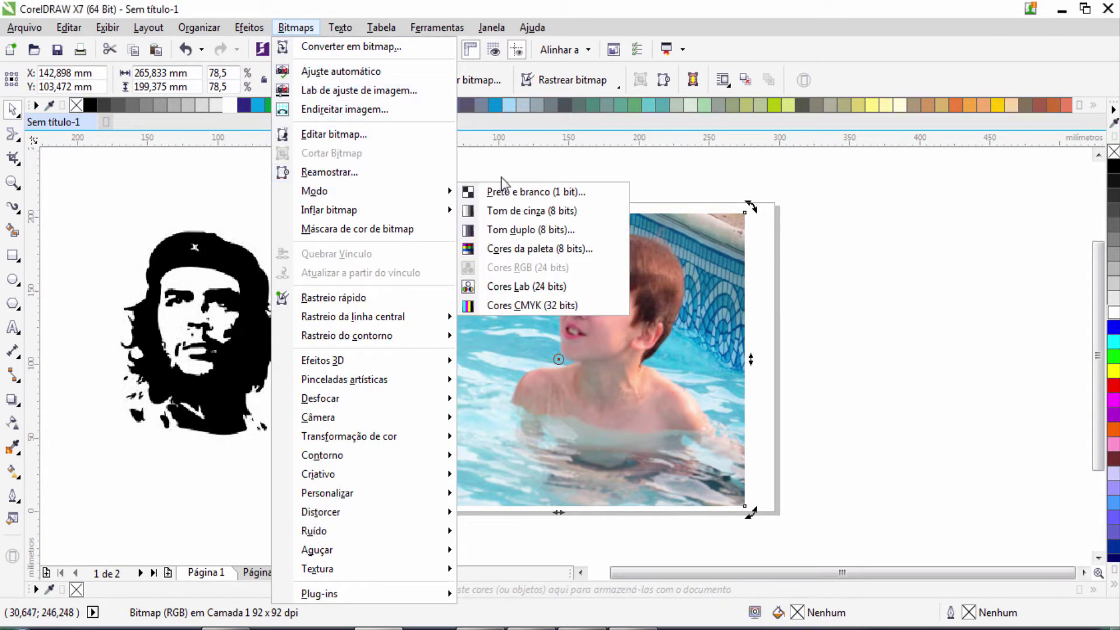
left_click(558, 192)
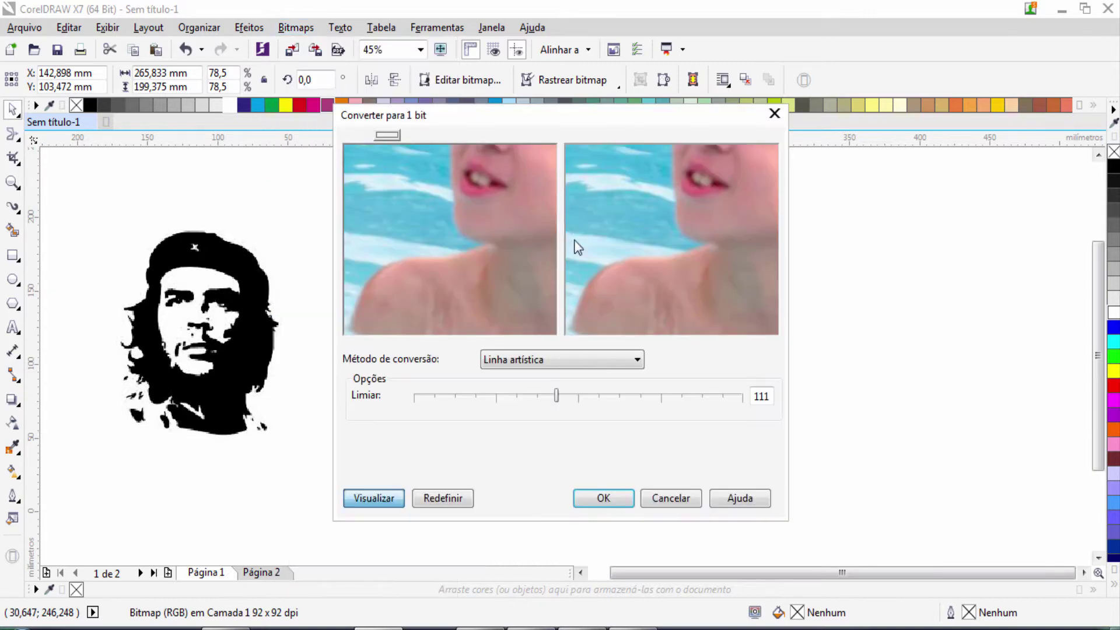
left_click_drag(587, 116, 752, 185)
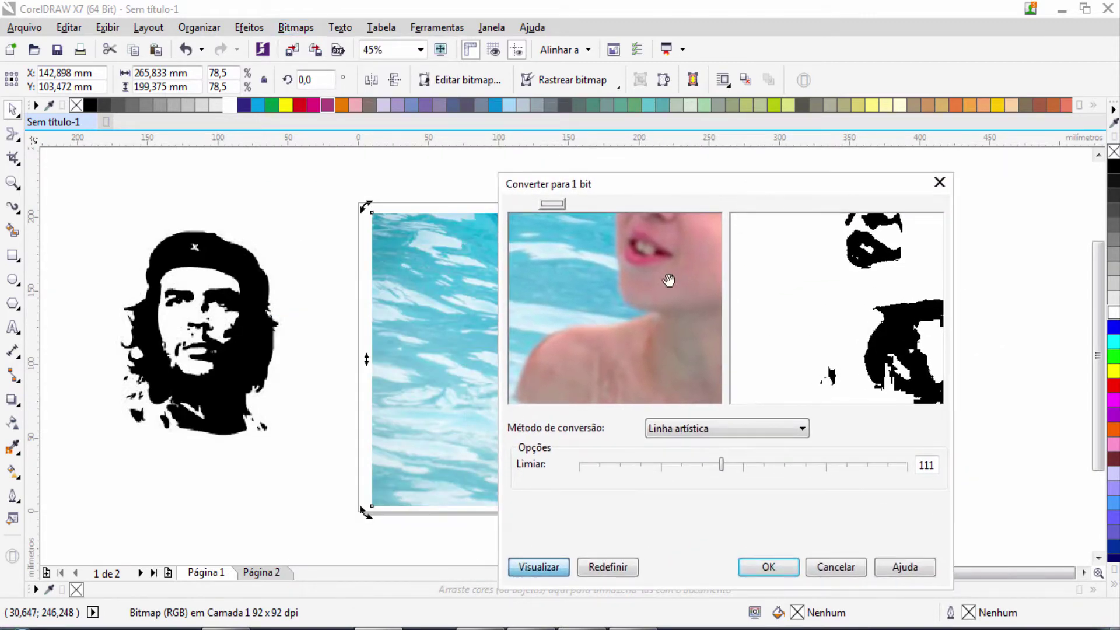
right_click(596, 290)
right_click(608, 291)
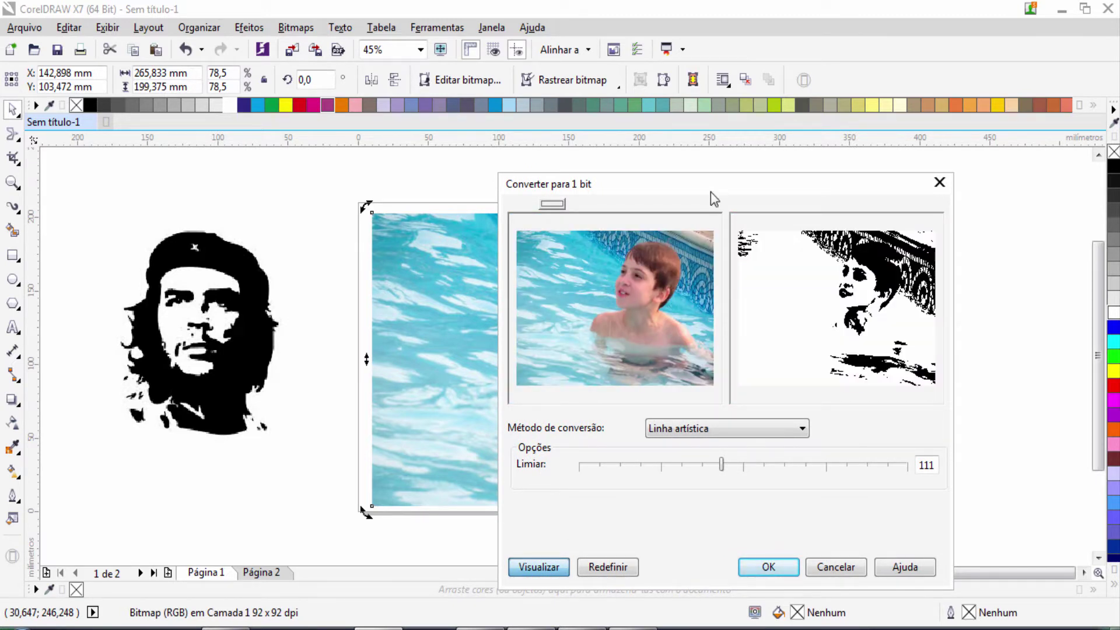
left_click_drag(711, 191, 639, 172)
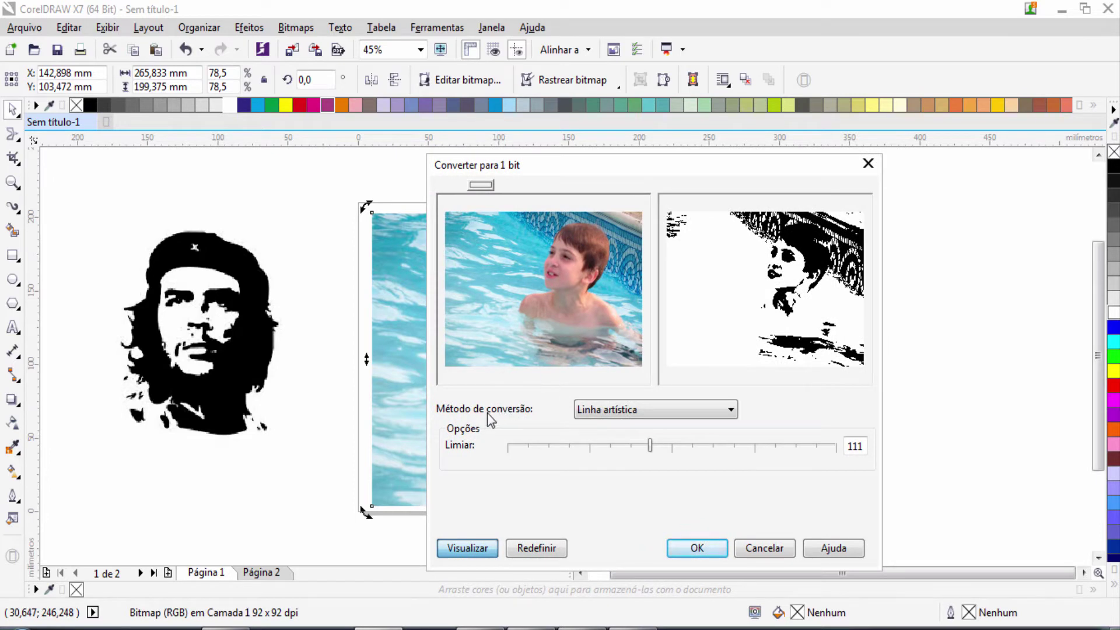
left_click(633, 412)
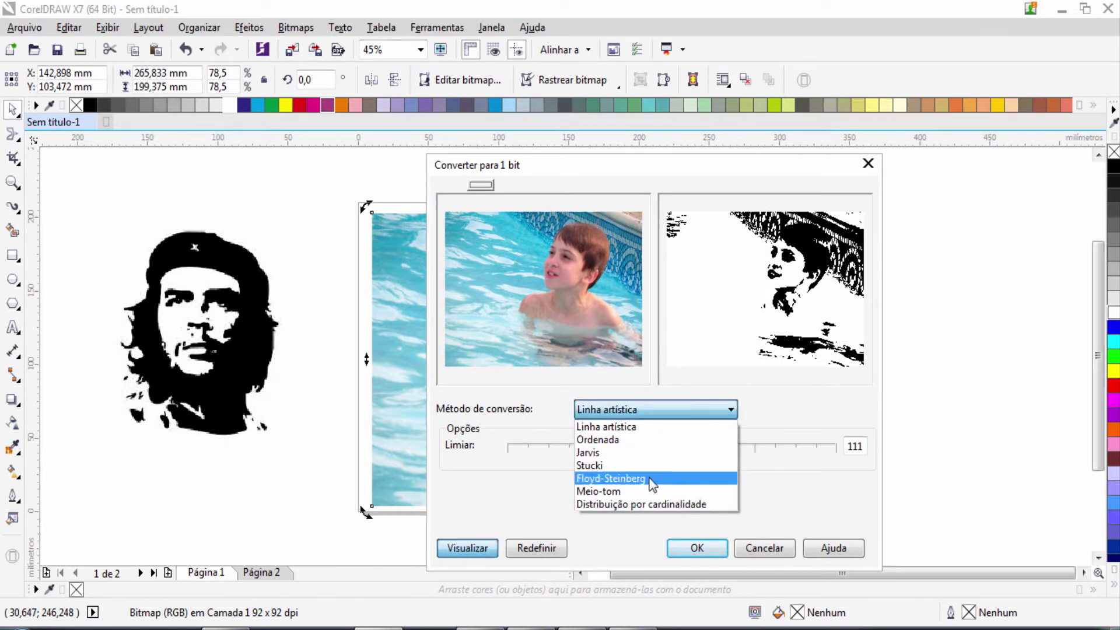
left_click(629, 427)
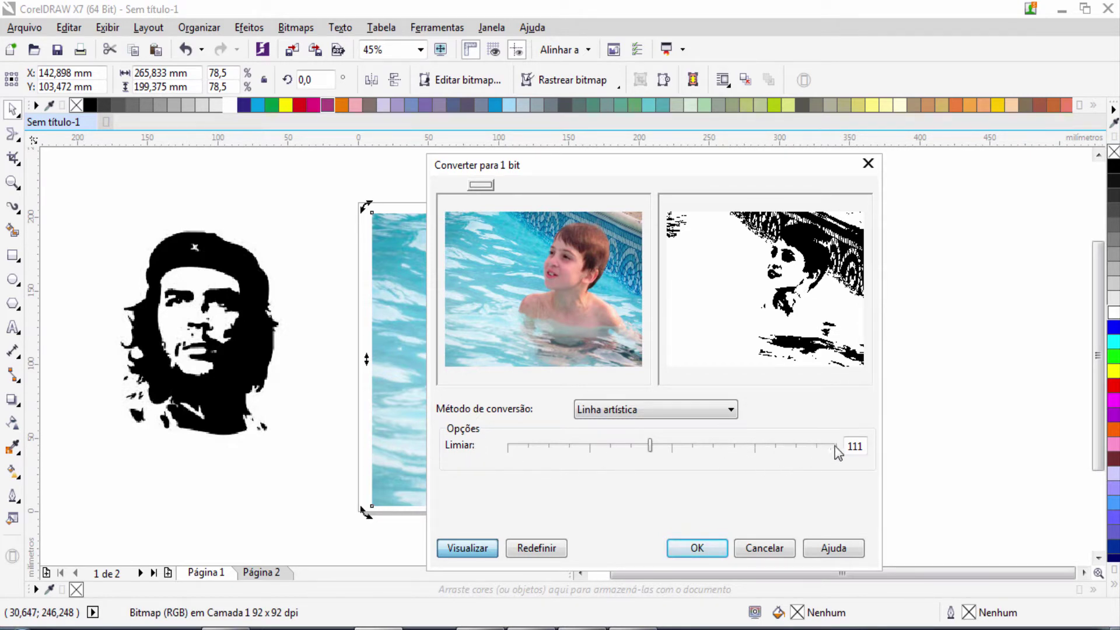
Step: Try threshold (Limiar) values of 130 and 90 for the black-and-white conversion
left_click_drag(862, 446, 832, 445)
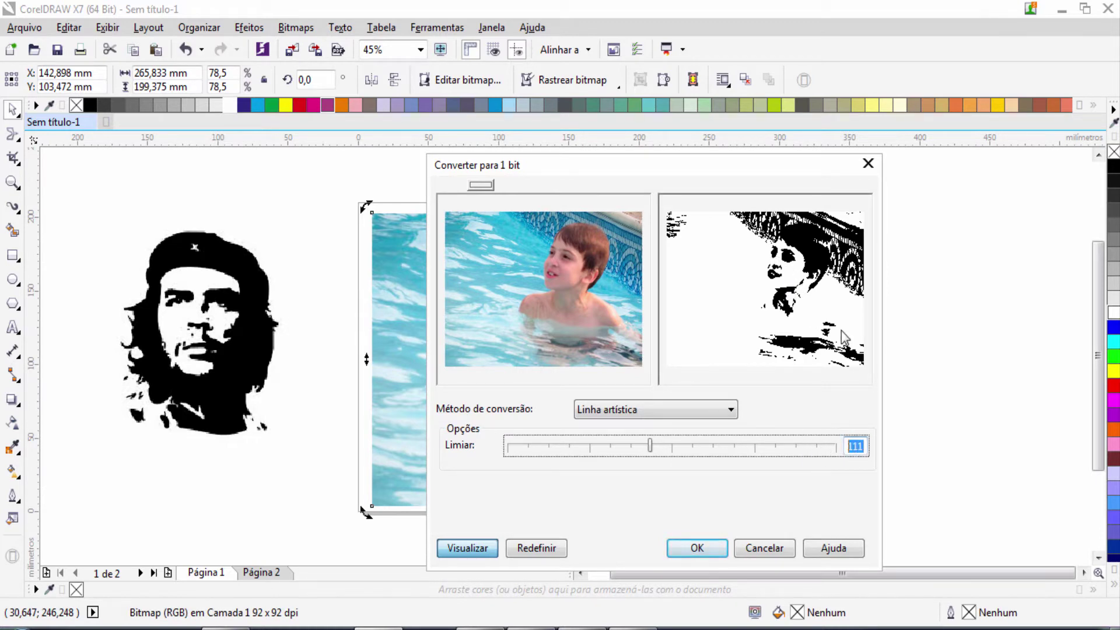
type("130")
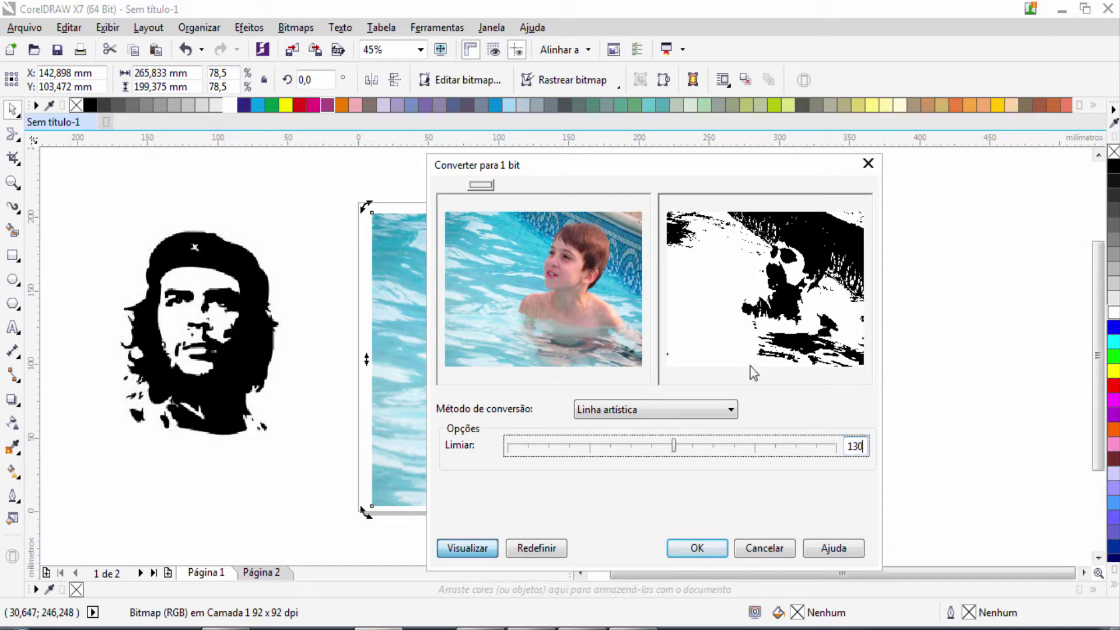
double_click(855, 447)
type("90")
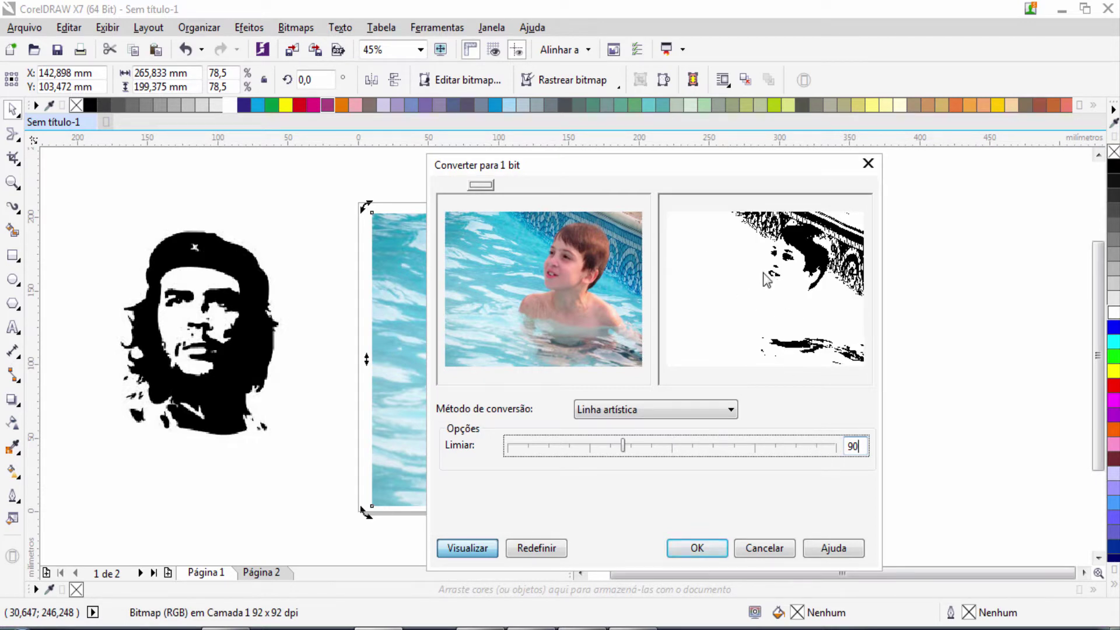
Step: Set the conversion threshold (Limiar) to 111 and apply the black-and-white conversion to the photo
double_click(866, 446)
type("111")
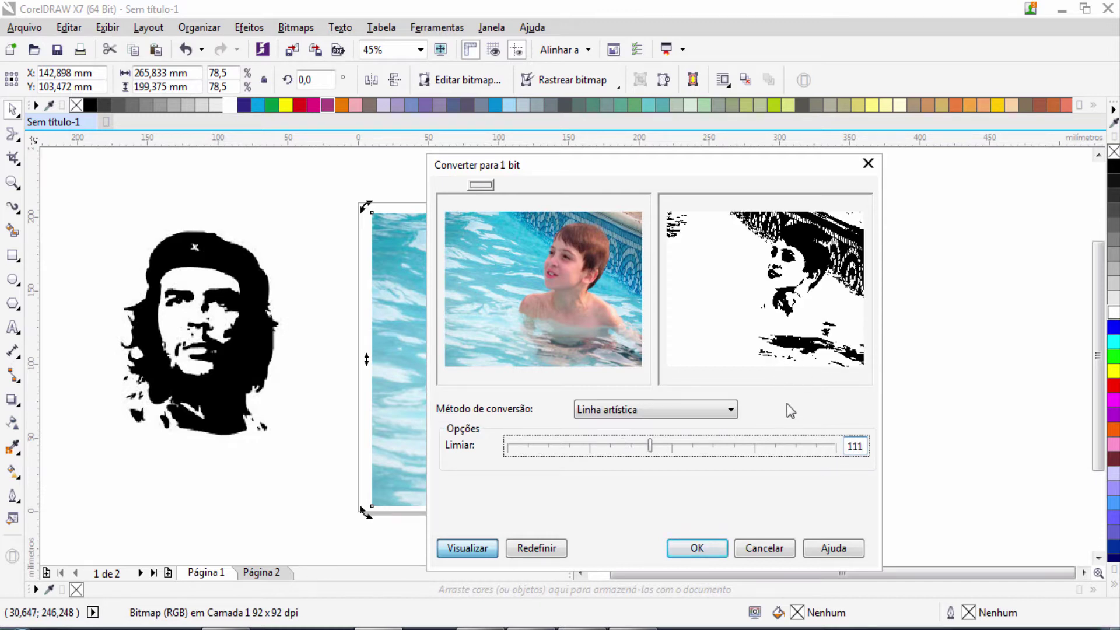
left_click(698, 546)
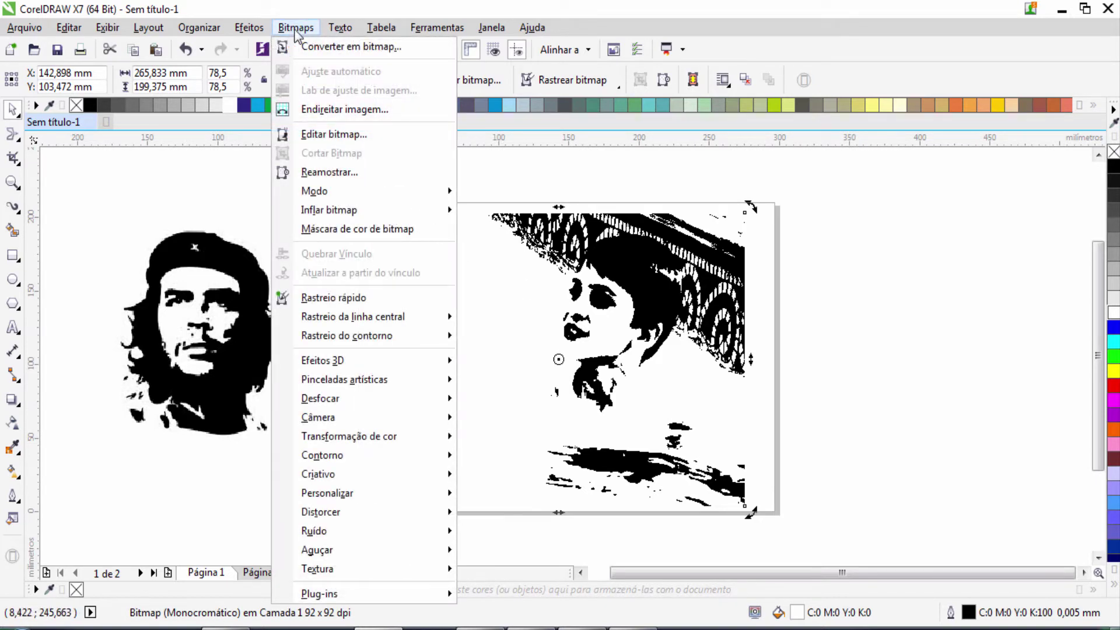
Step: Vectorize the black-and-white photo with a Linha artística outline trace using the preset settings, and leave the result deselected
mouse_move(352, 334)
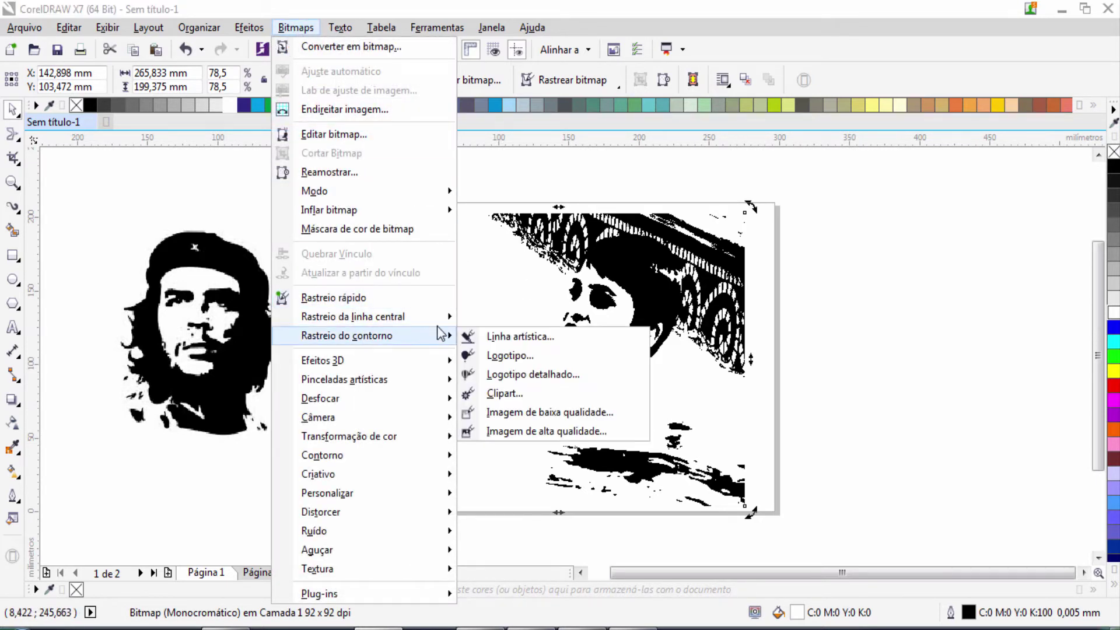
left_click(539, 340)
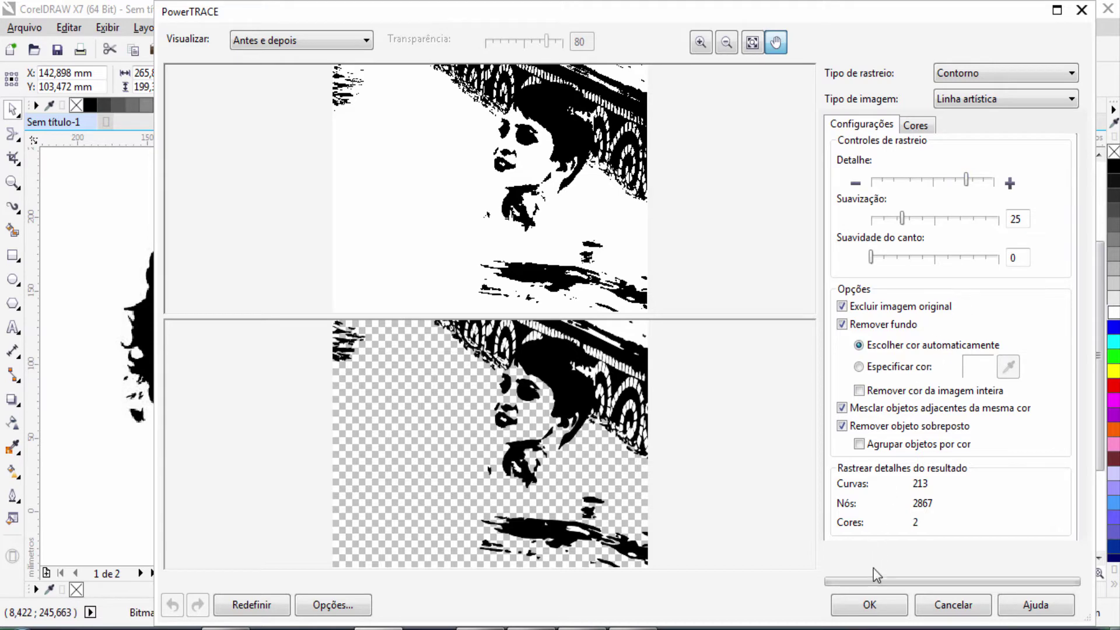
left_click(870, 605)
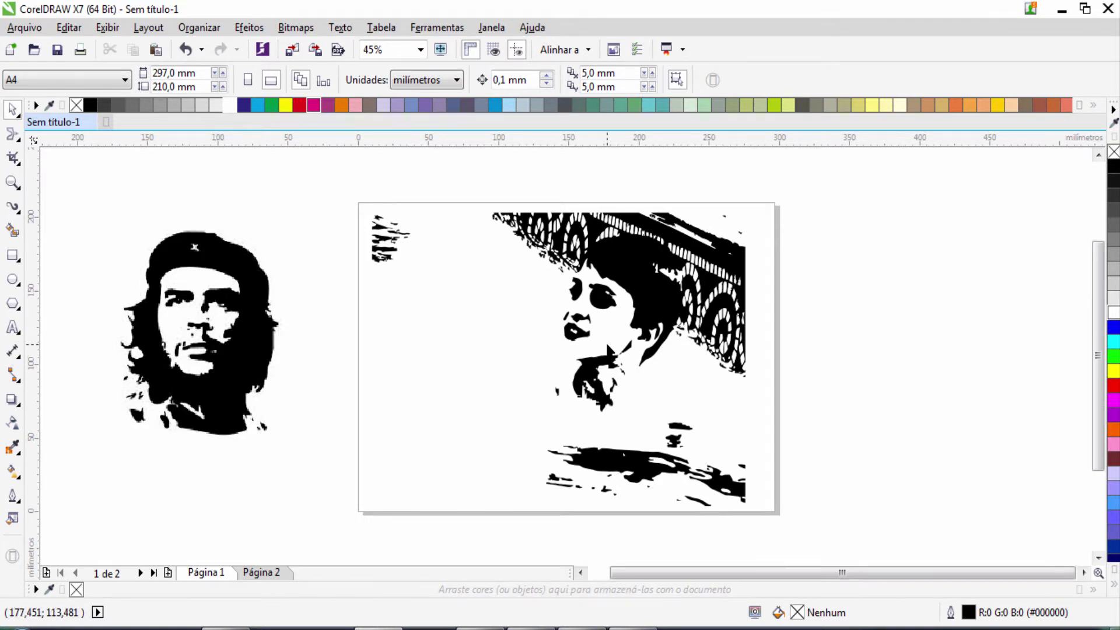
left_click(630, 301)
left_click(309, 237)
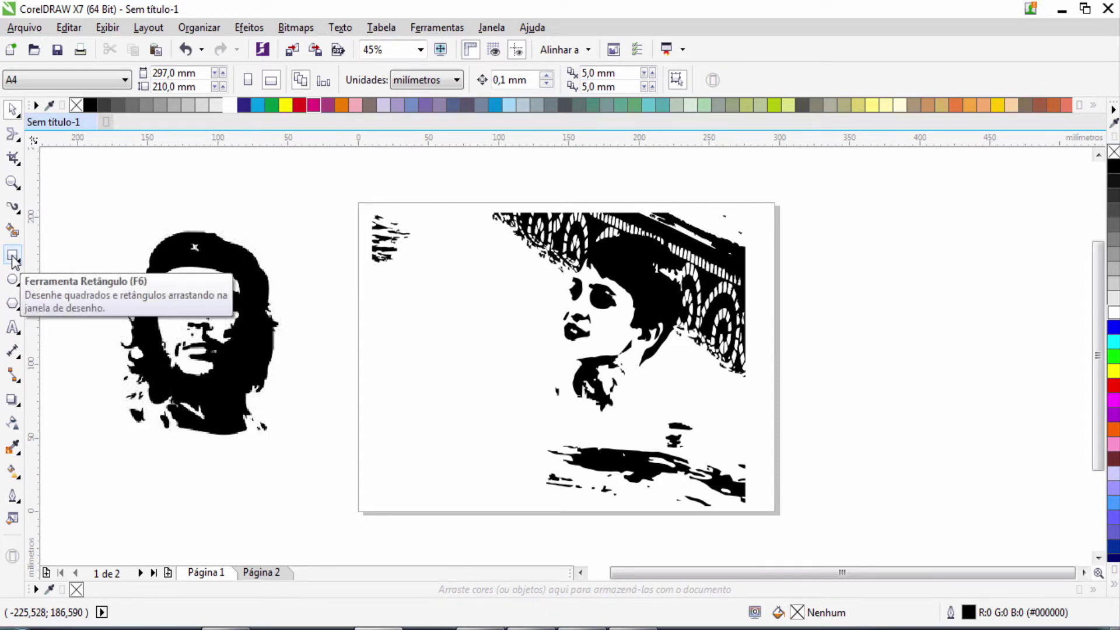
Step: Create a page-sized rectangle behind the traced image and fill it with yellow
double_click(13, 257)
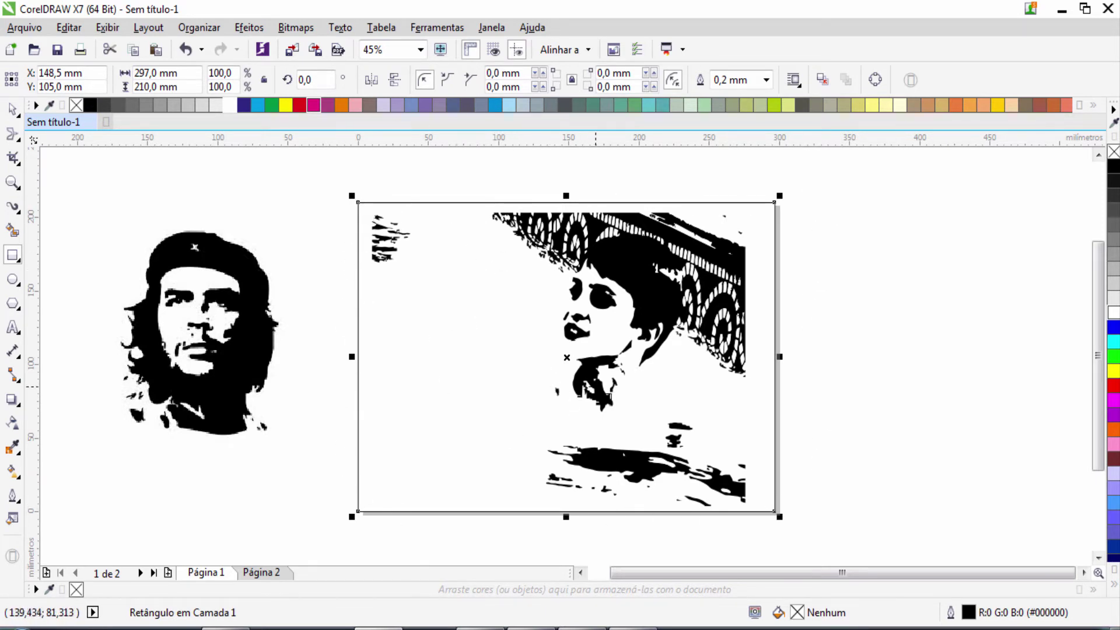
left_click(286, 106)
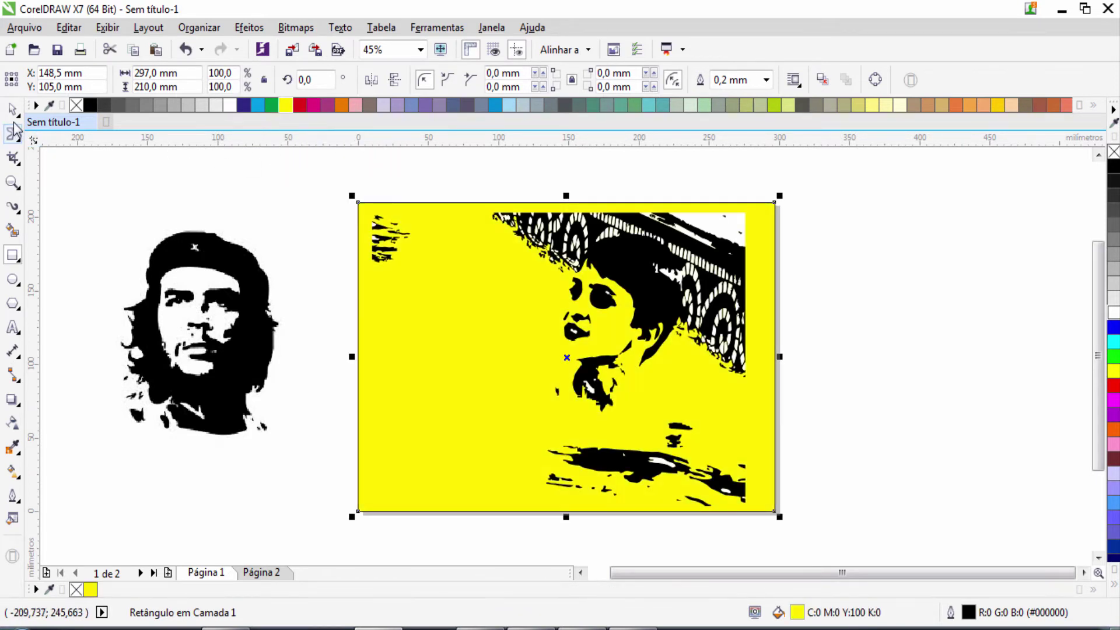
key("space")
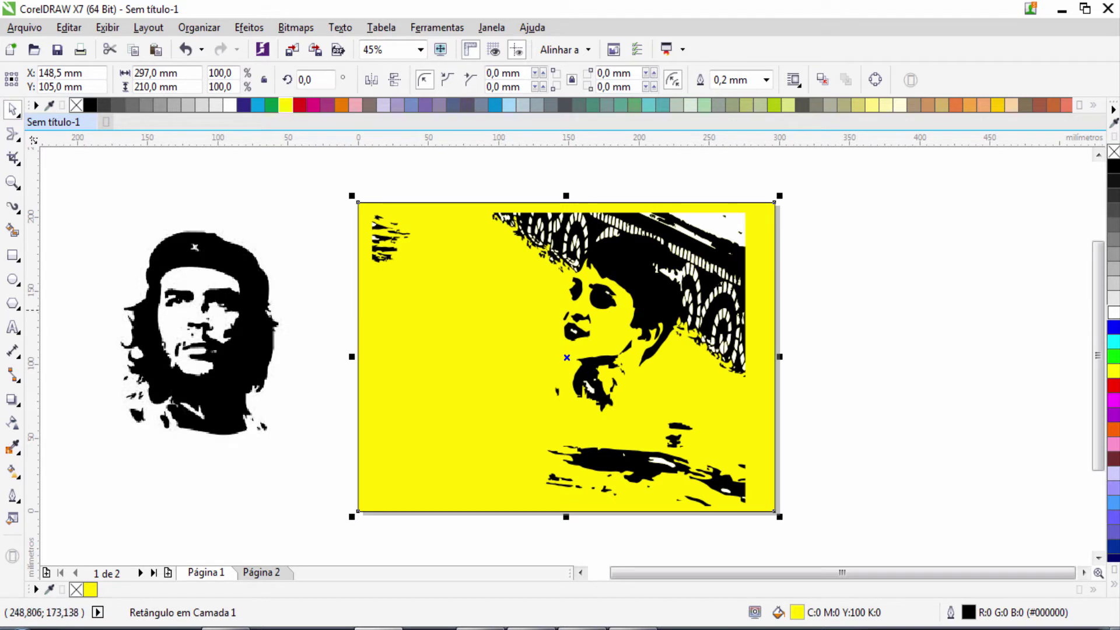
left_click(865, 322)
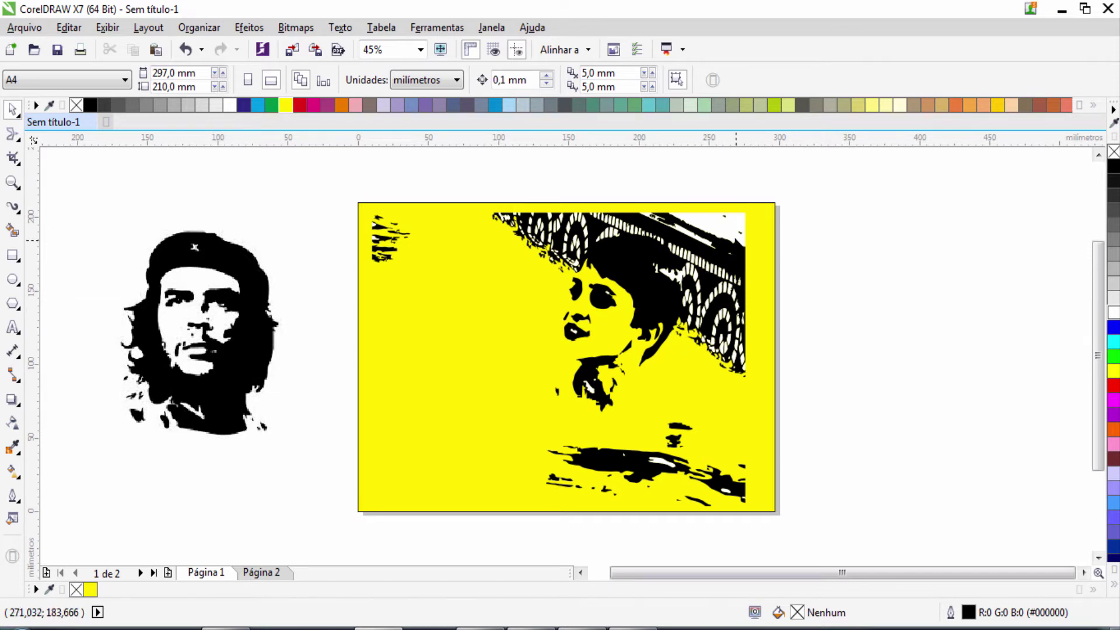
Step: Ungroup the traced image into separate curves and deselect them
left_click(737, 249)
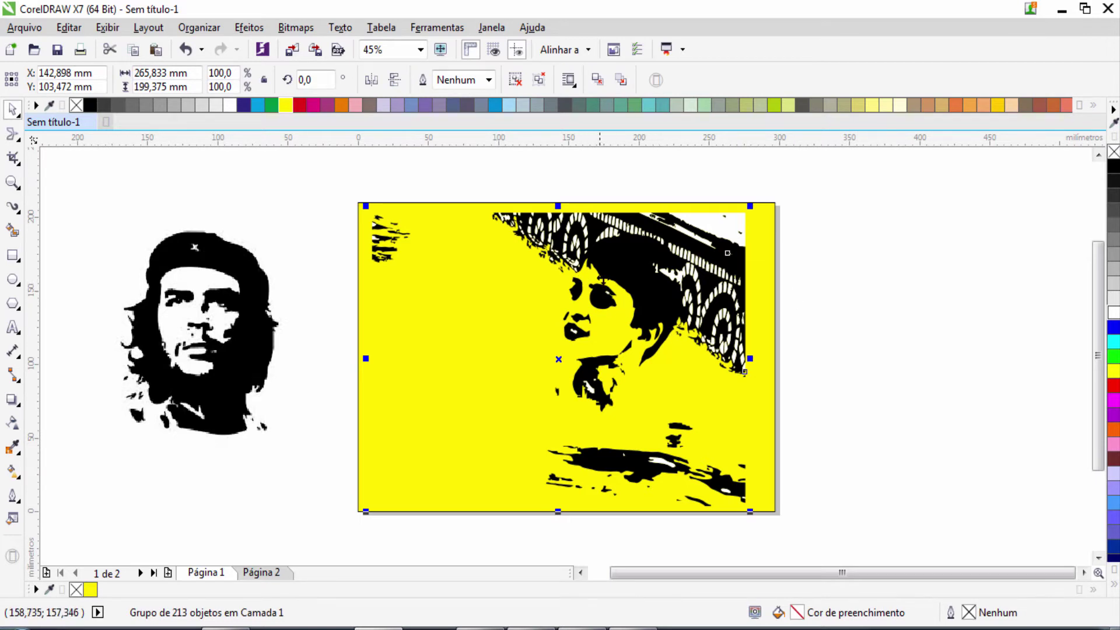
left_click(199, 27)
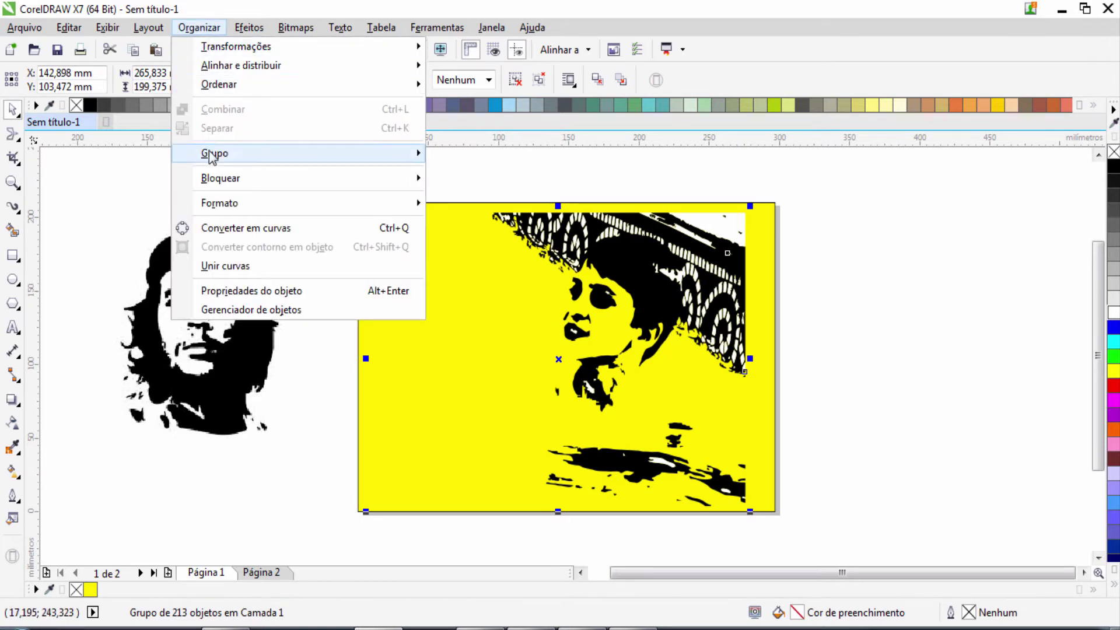
mouse_move(366, 165)
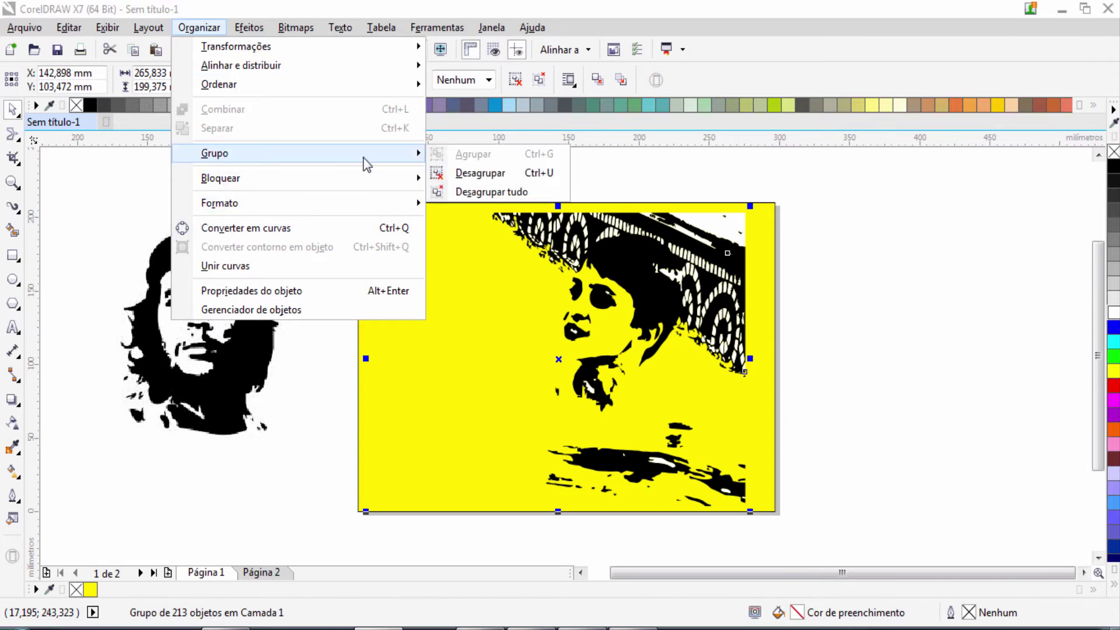
left_click(477, 172)
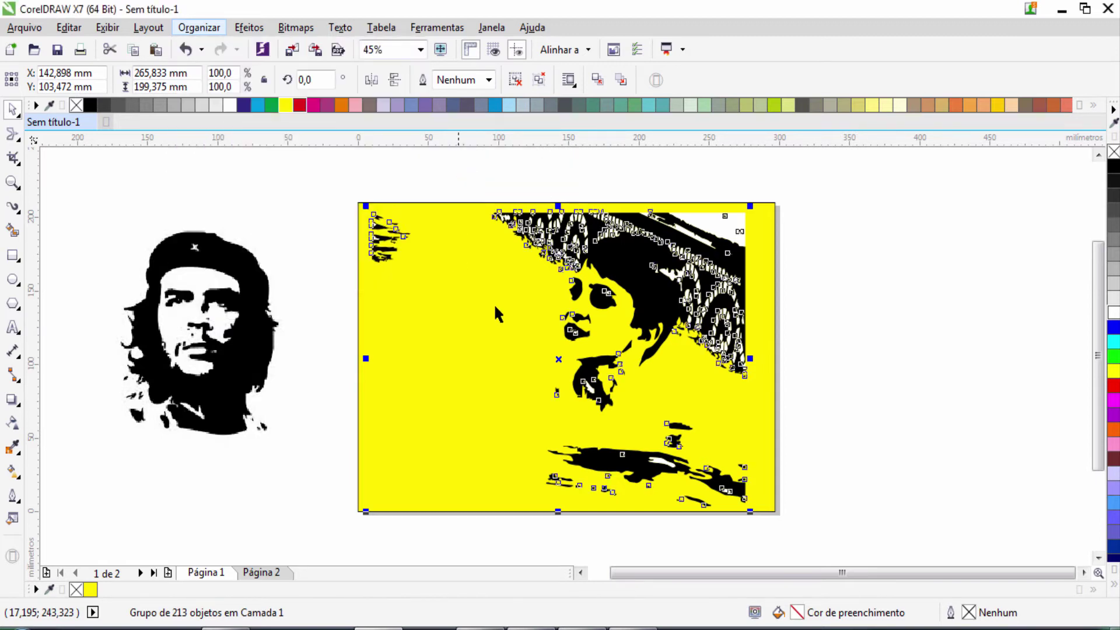
left_click(295, 233)
Step: Delete the two white shapes among the black streaks in the page's upper-left corner
key("z")
left_click_drag(476, 182, 833, 426)
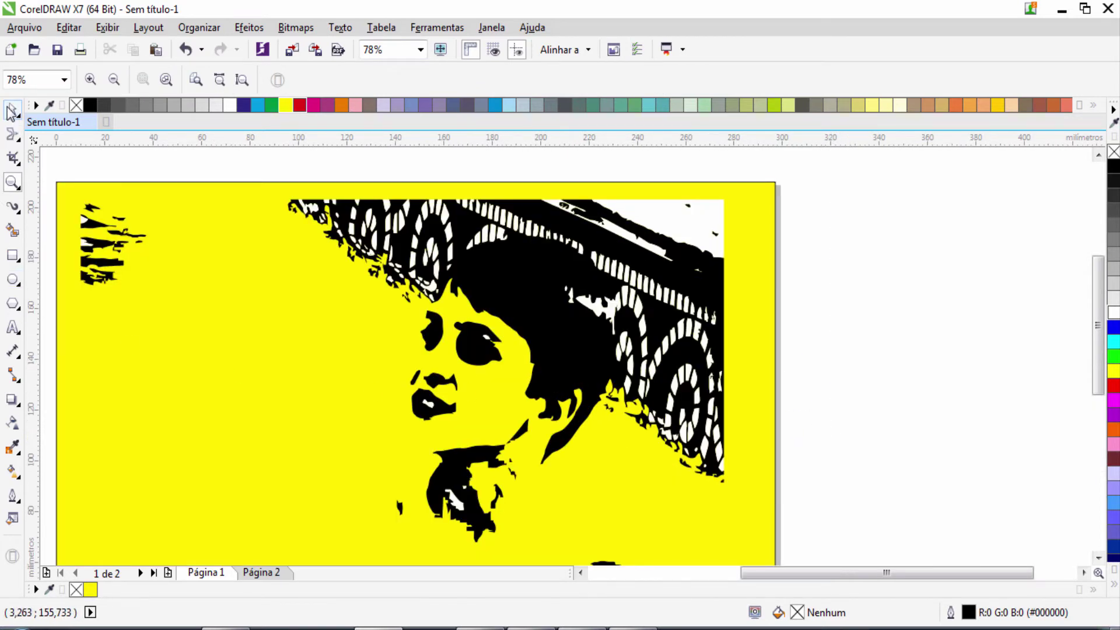
left_click(12, 111)
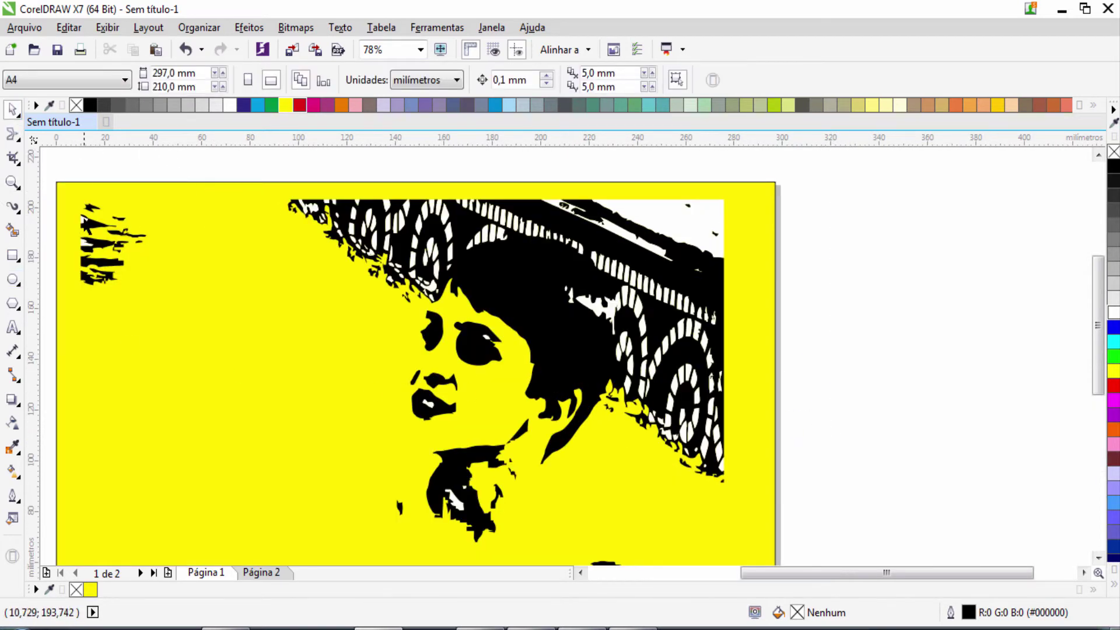
left_click(84, 220)
key("Delete")
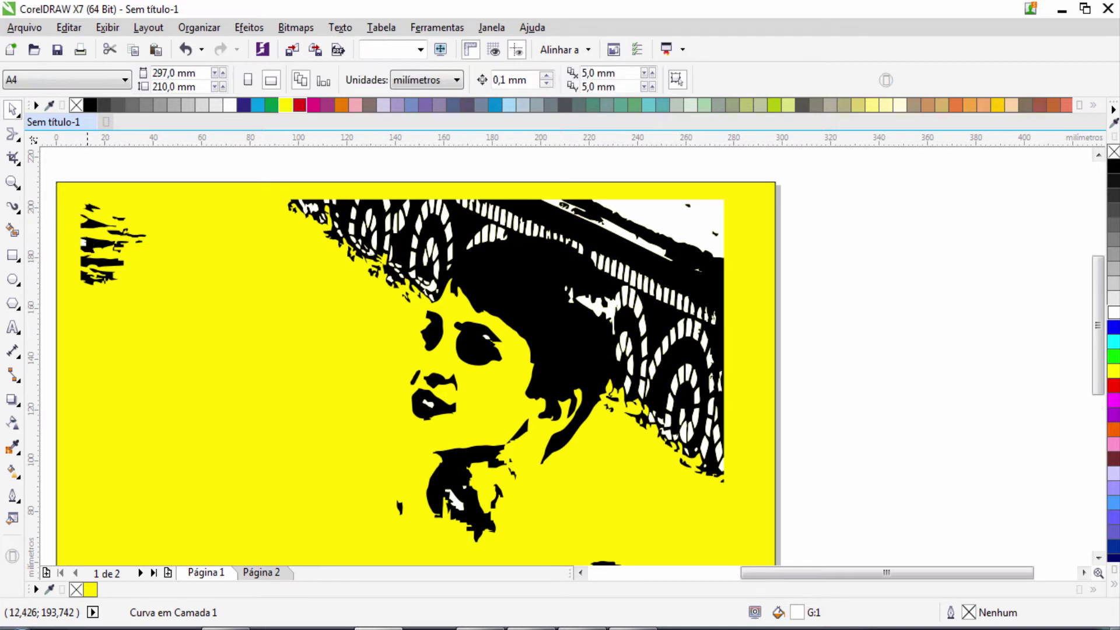
left_click(85, 242)
key("Delete")
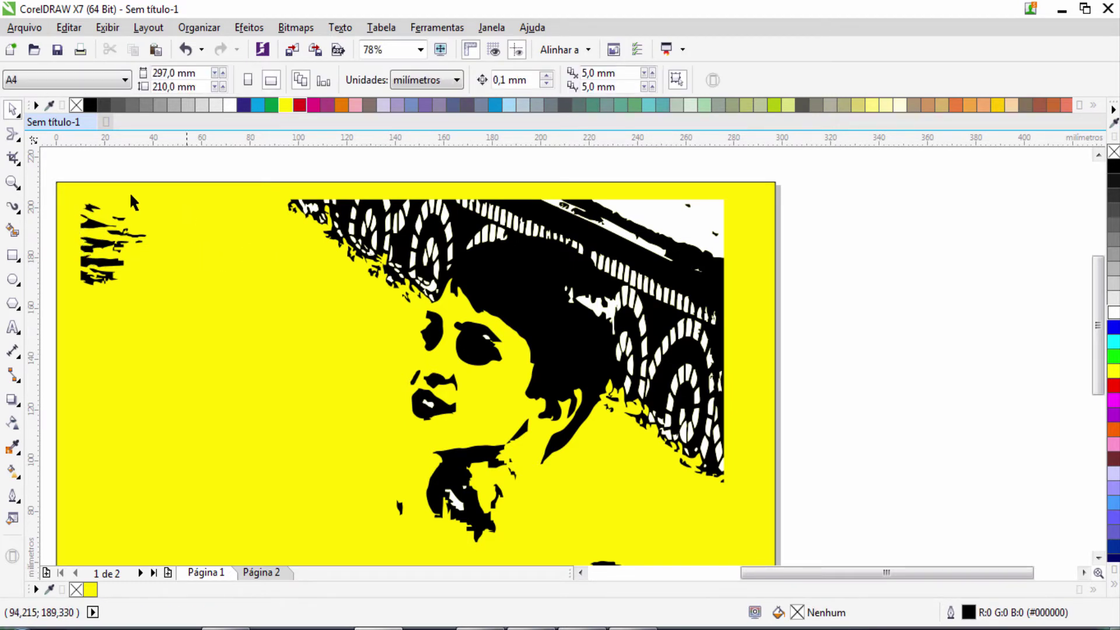
Step: Try deleting the eight white shapes at the outer upper-left end of the railing one by one
left_click(13, 182)
left_click_drag(255, 172, 482, 286)
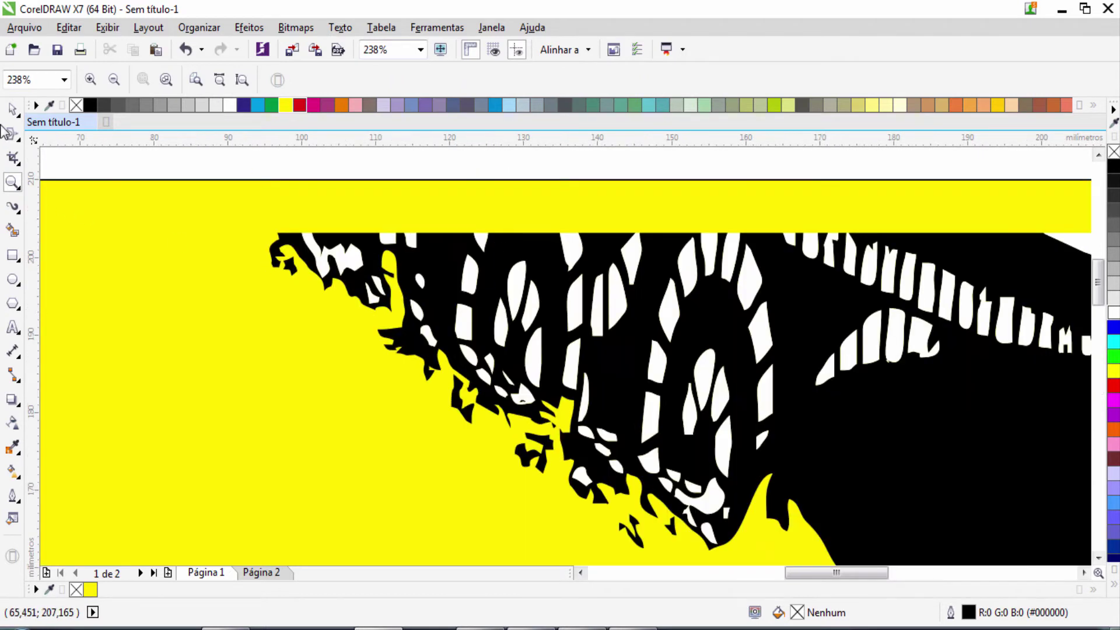
left_click(13, 109)
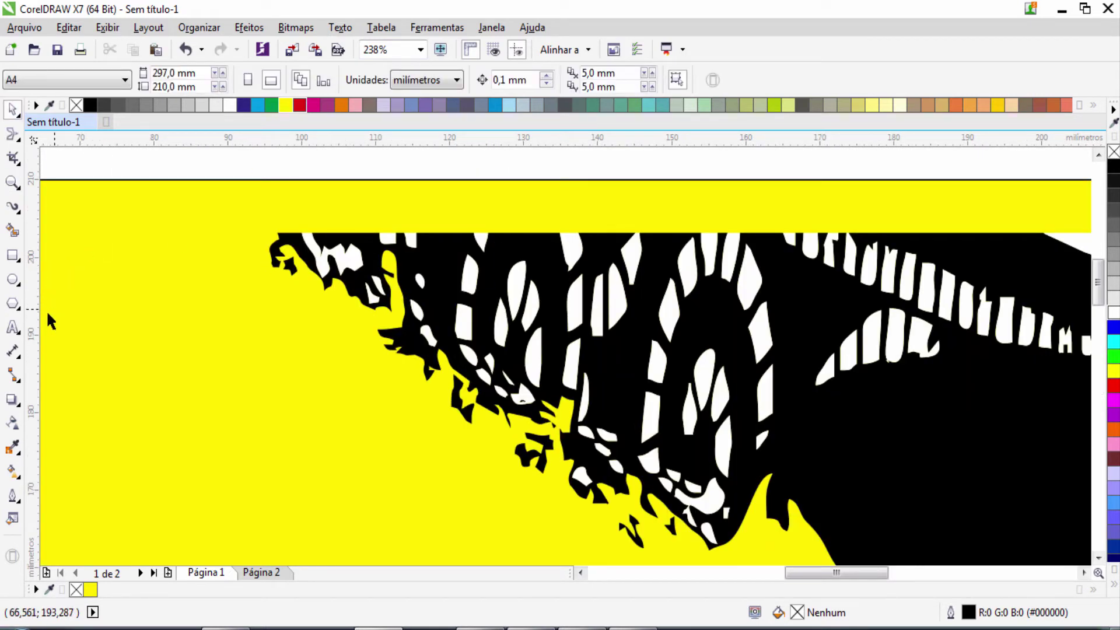
left_click(333, 262)
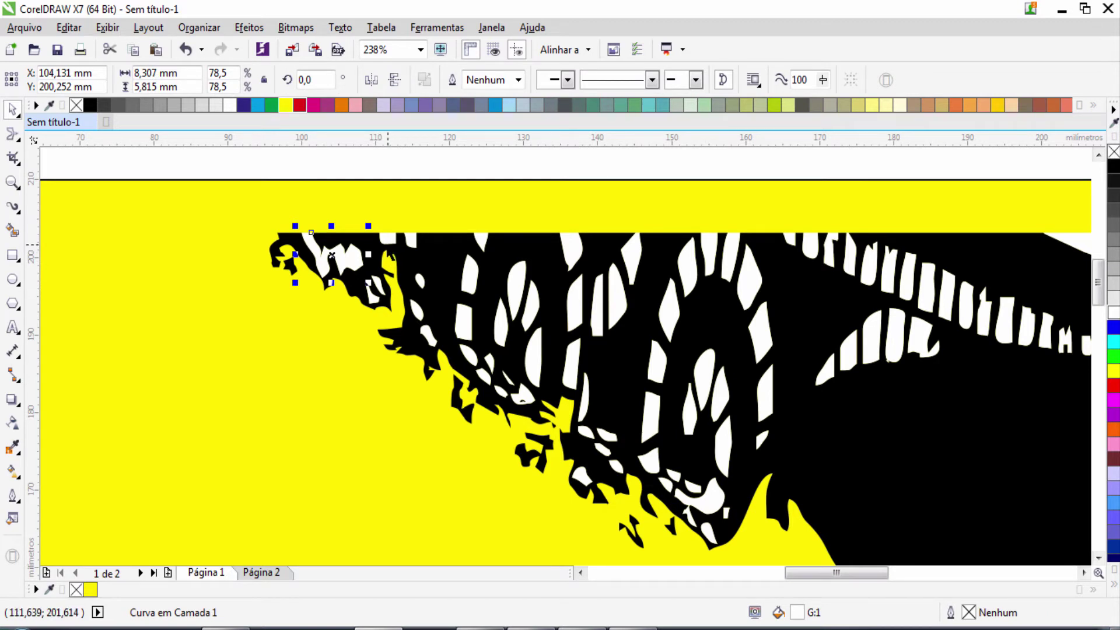
left_click(389, 256, "shift")
left_click(419, 279, "shift")
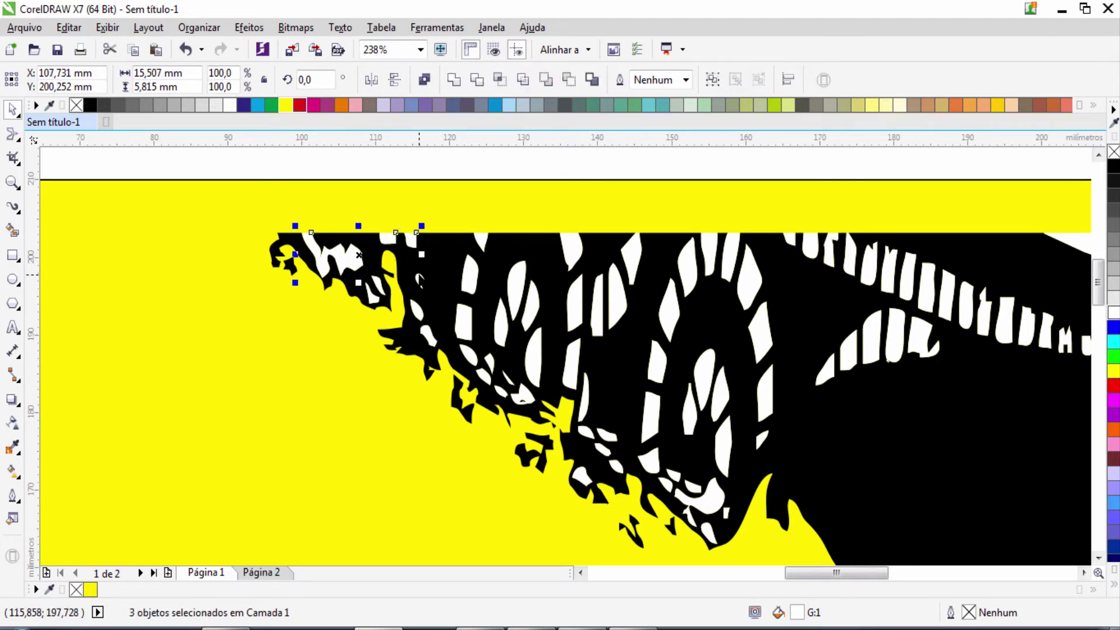
left_click(422, 288, "shift")
left_click(381, 296, "shift")
left_click(374, 299, "shift")
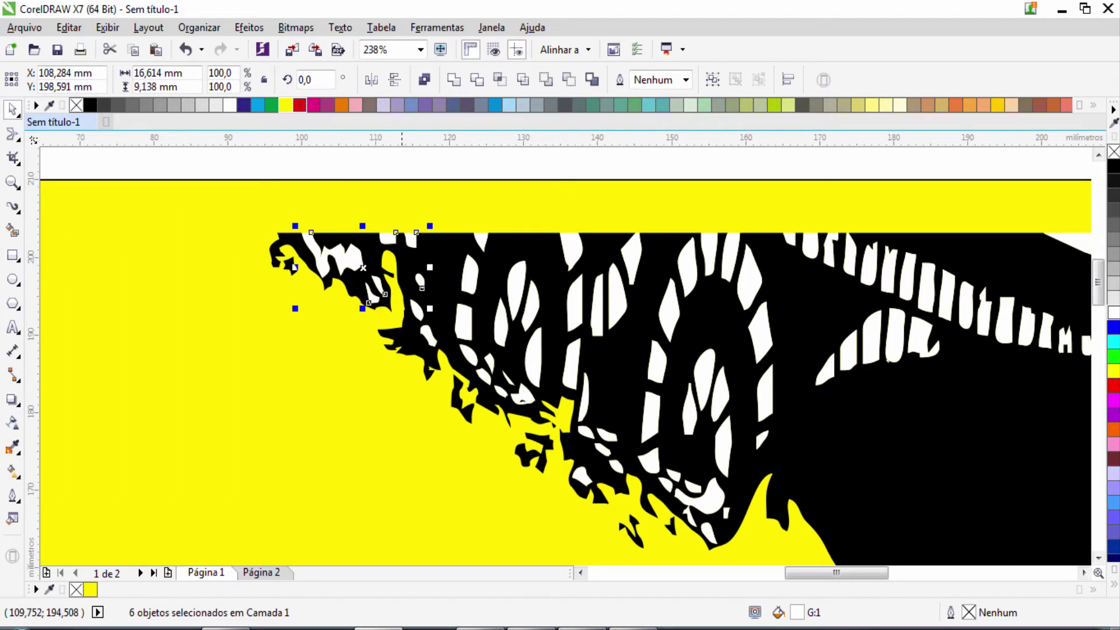
left_click(422, 332, "shift")
left_click(424, 334, "shift")
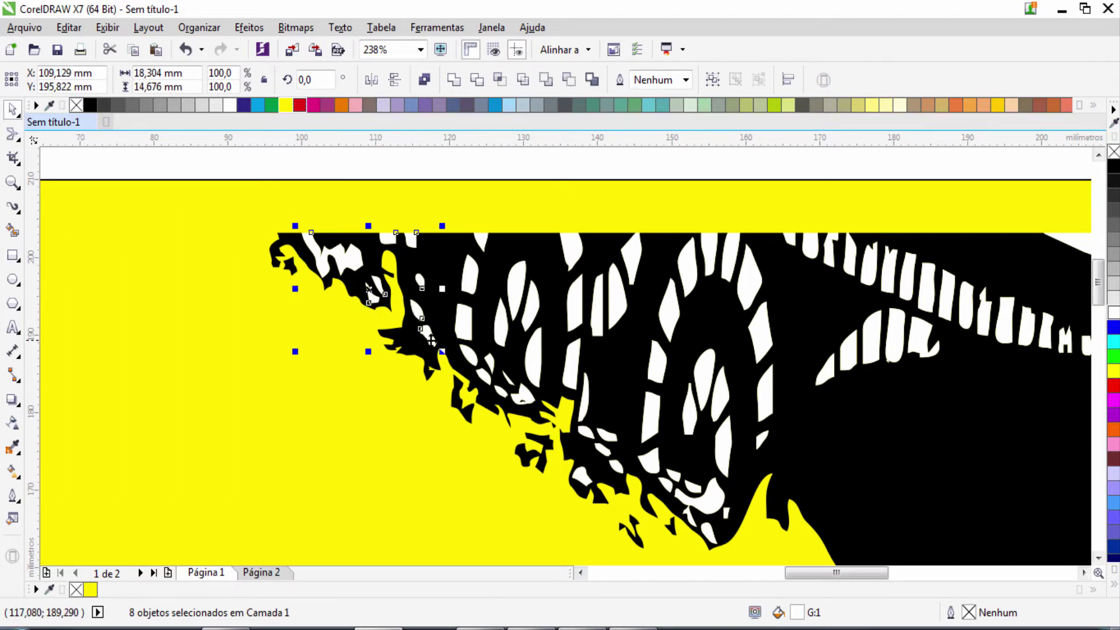
key("Escape")
Step: Try deleting the nine white shapes in the first arch of the railing, next to the gaps already cleared
left_click(465, 333)
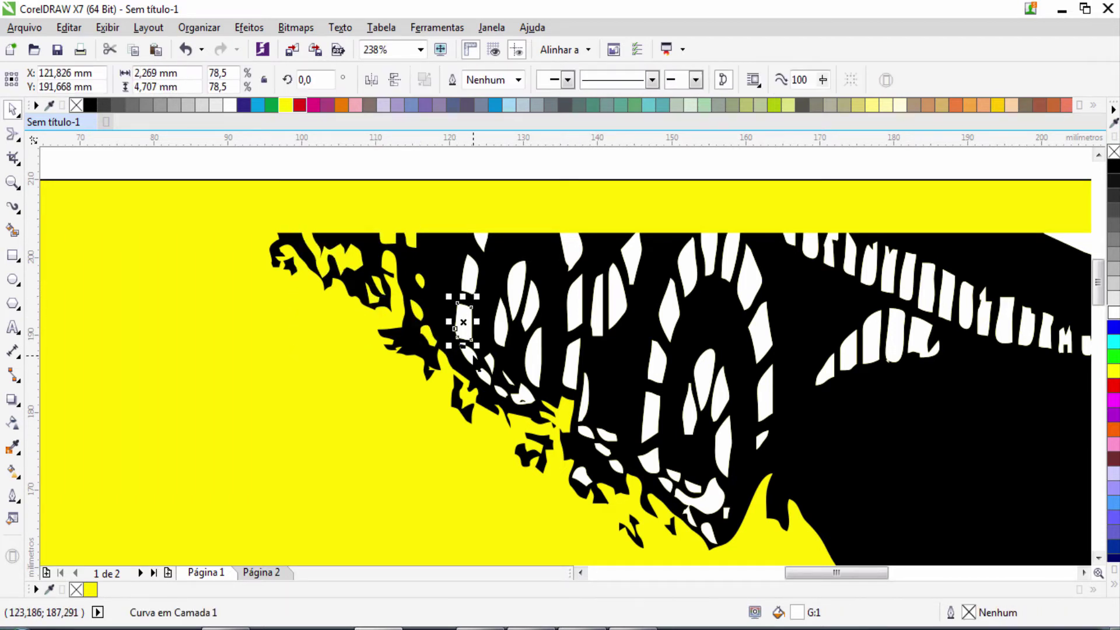
left_click(477, 363, "shift")
left_click(490, 344, "shift")
left_click(500, 327, "shift")
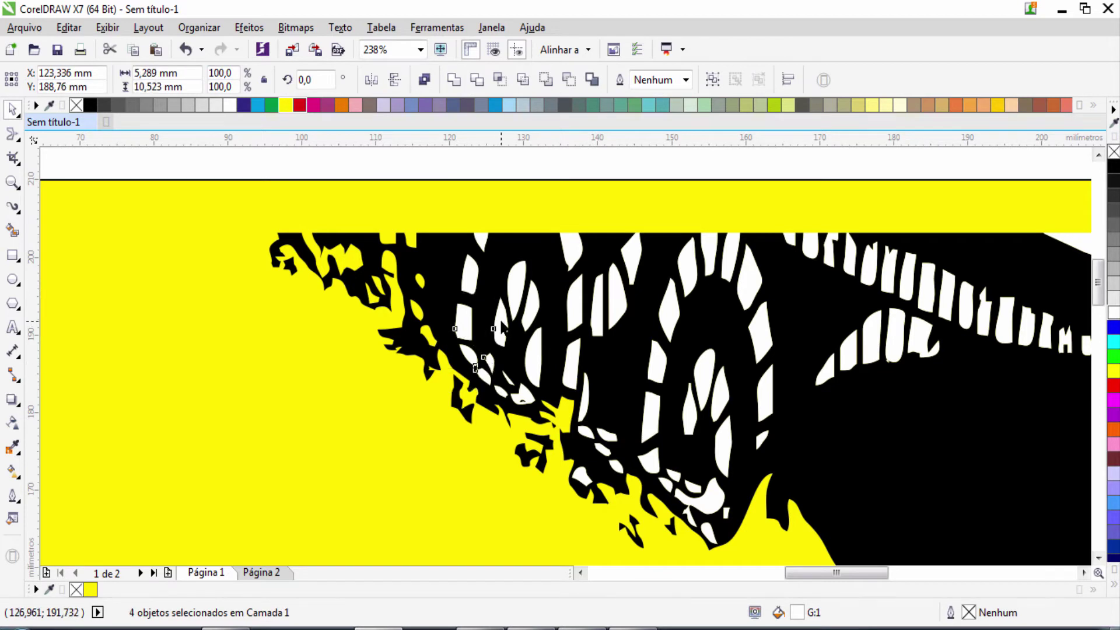
left_click(516, 288, "shift")
left_click(532, 309, "shift")
left_click(533, 347, "shift")
left_click(472, 278, "shift")
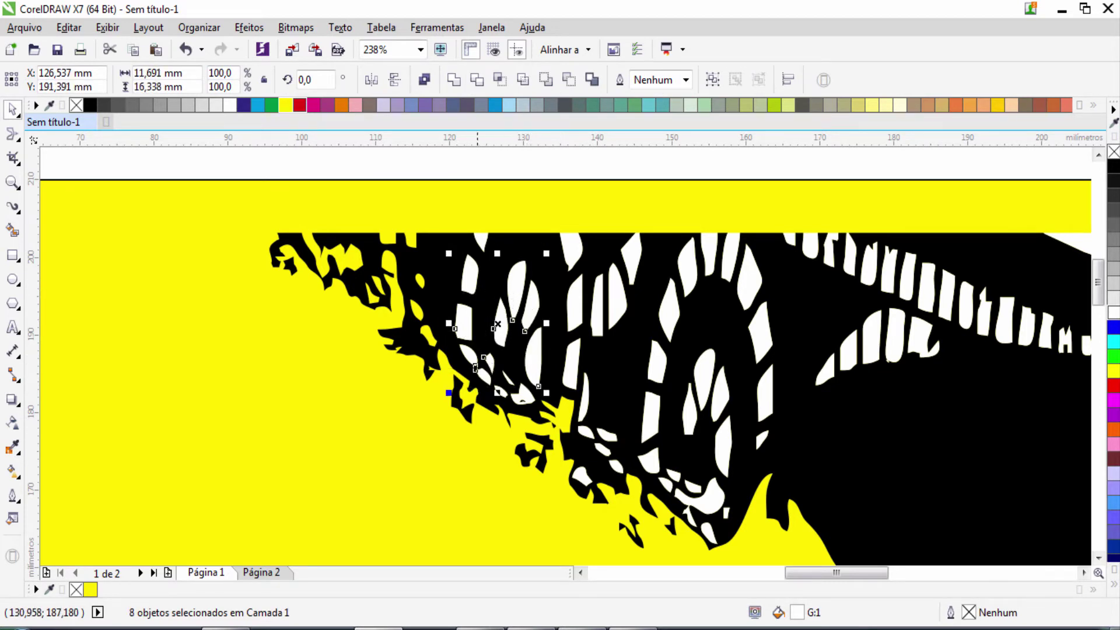
left_click(479, 239, "shift")
key("Delete")
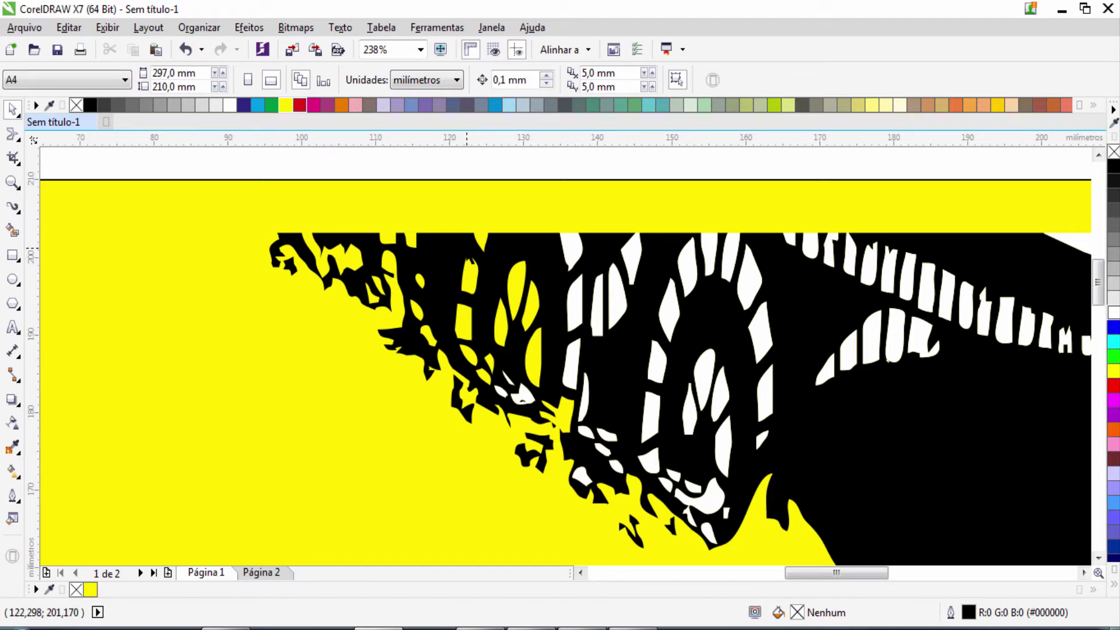
Step: Undo all the manual deletions of white shapes back to the ungrouped trace, and clear the selection
key("ctrl+z")
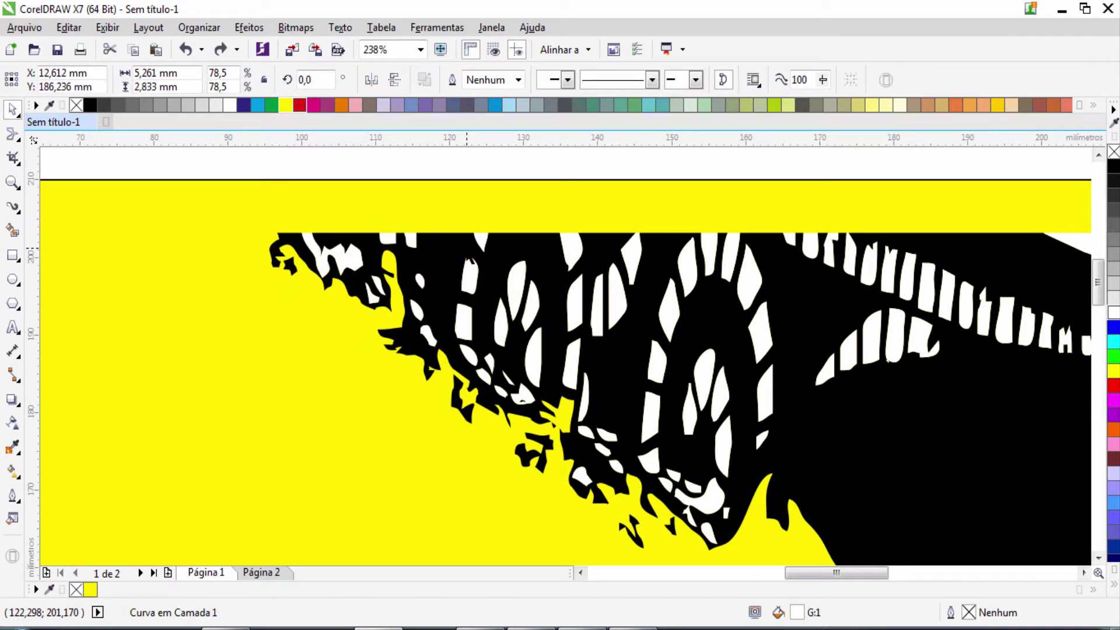
key("F4")
left_click(323, 283)
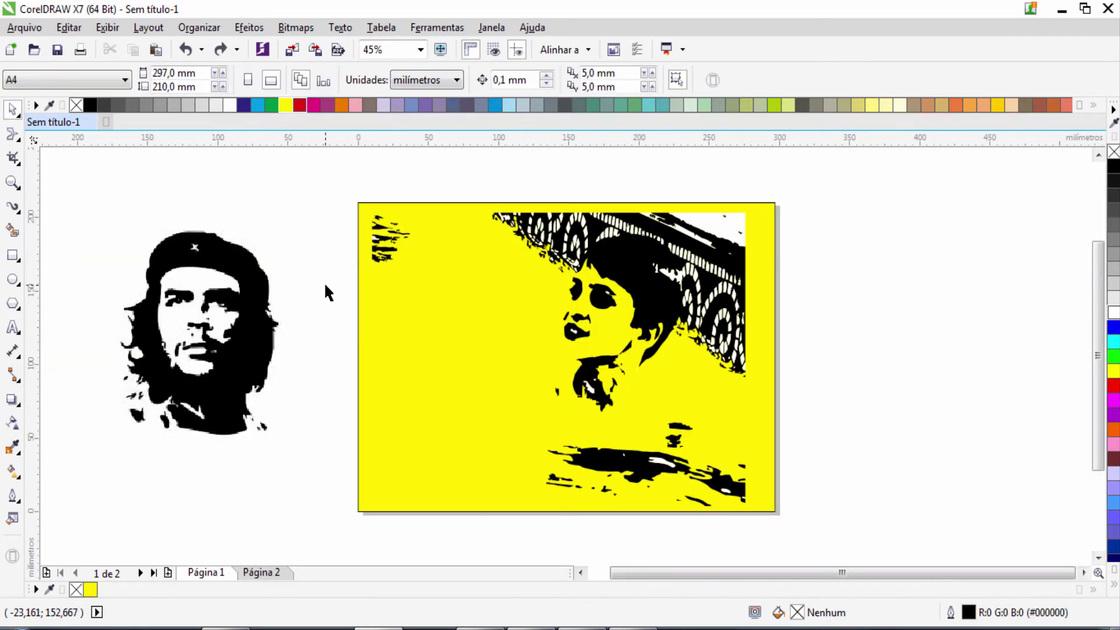
Step: Start a new object search with the Localizar objetos wizard, restricted to the fill type Cor uniforme
key("Tab")
left_click(329, 287)
key("Tab")
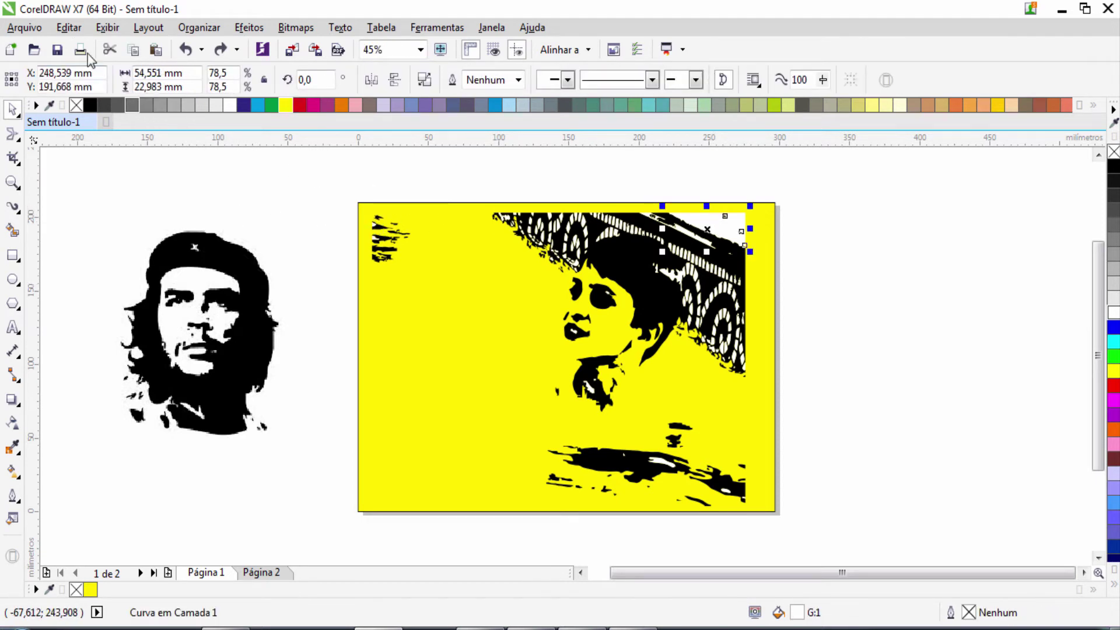
left_click(69, 27)
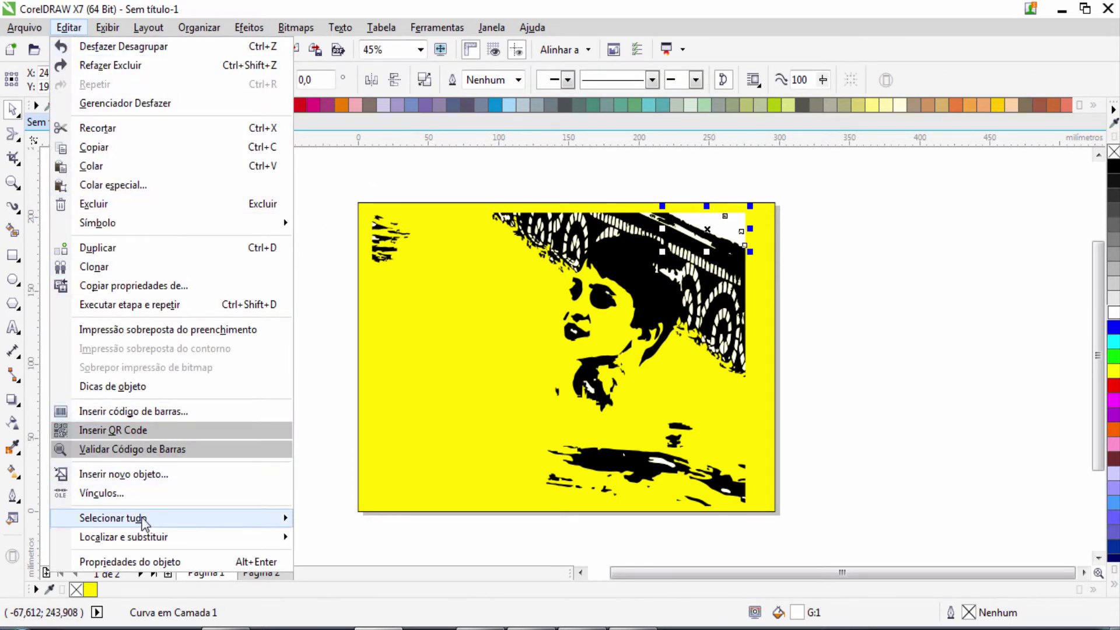
mouse_move(144, 539)
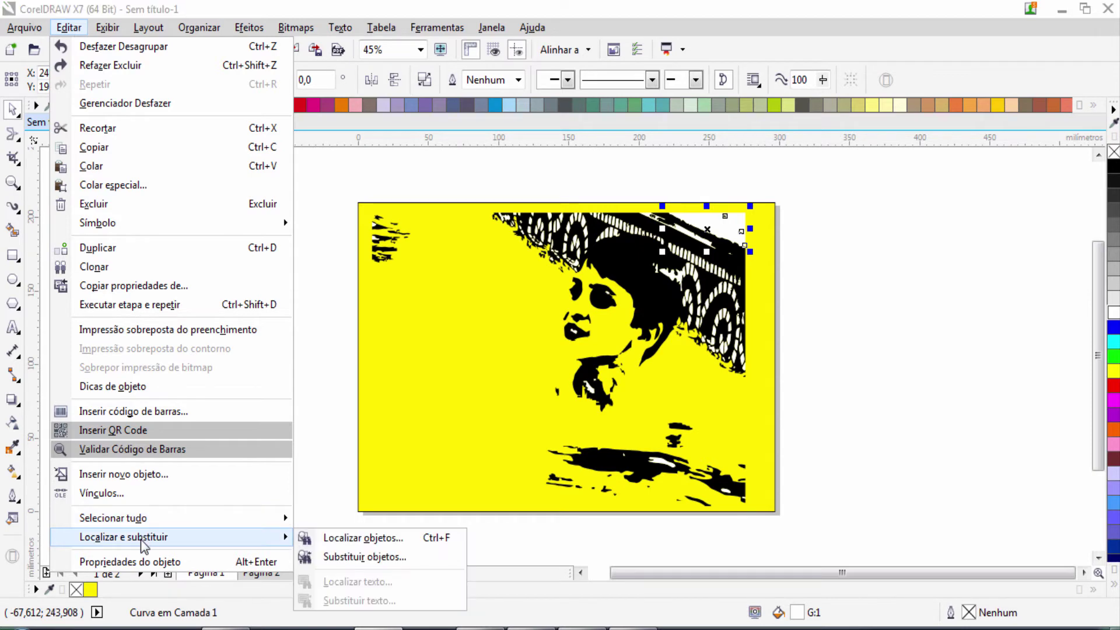
left_click(353, 539)
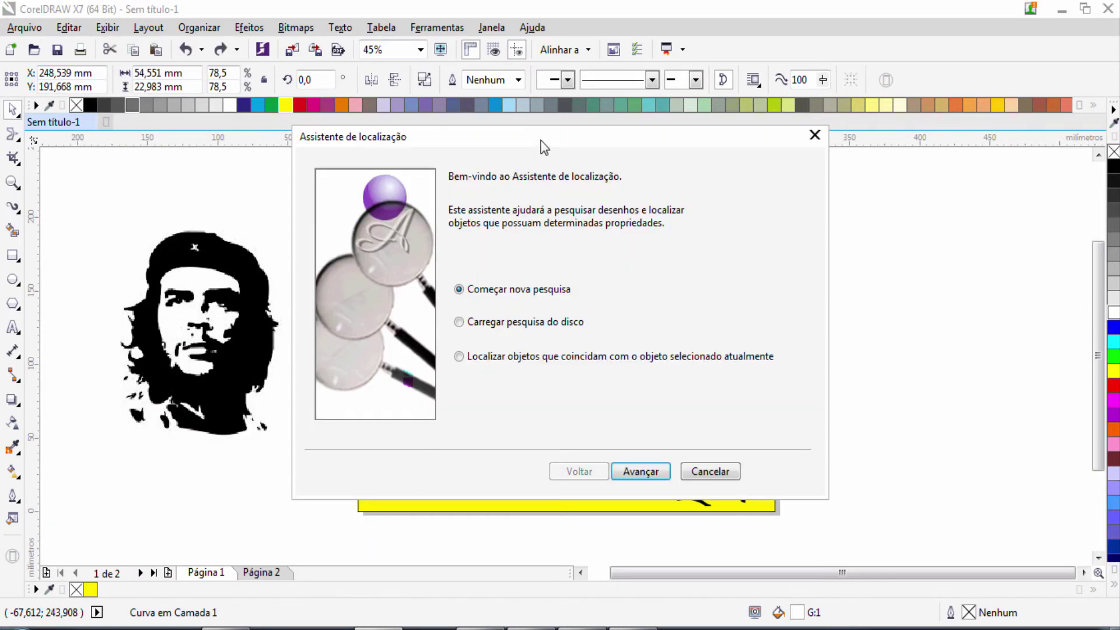
left_click_drag(540, 140, 346, 298)
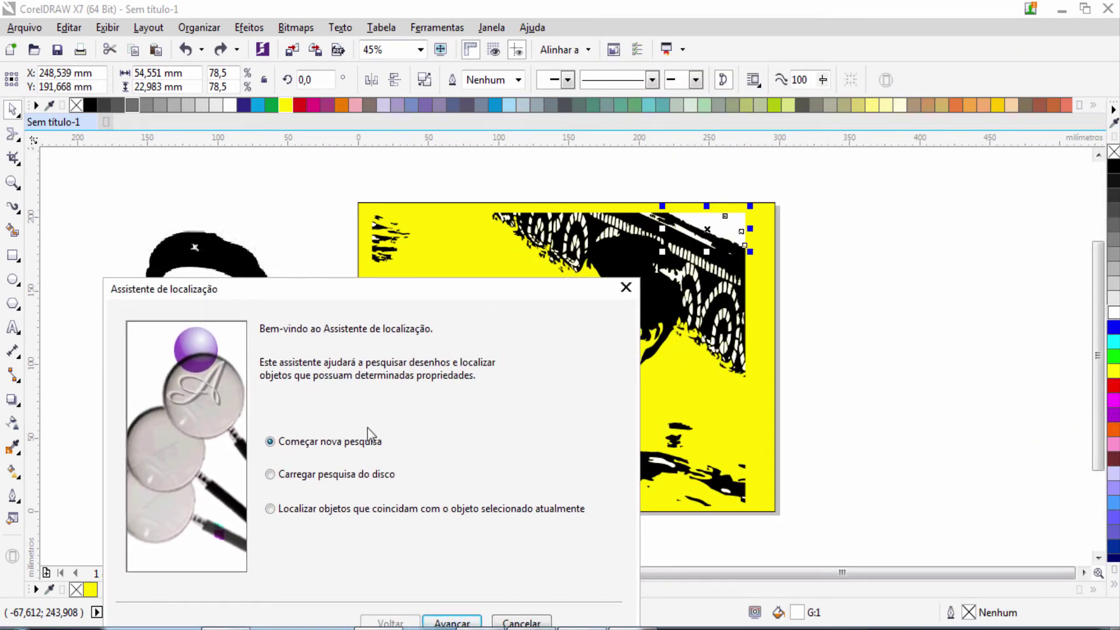
left_click_drag(355, 289, 317, 229)
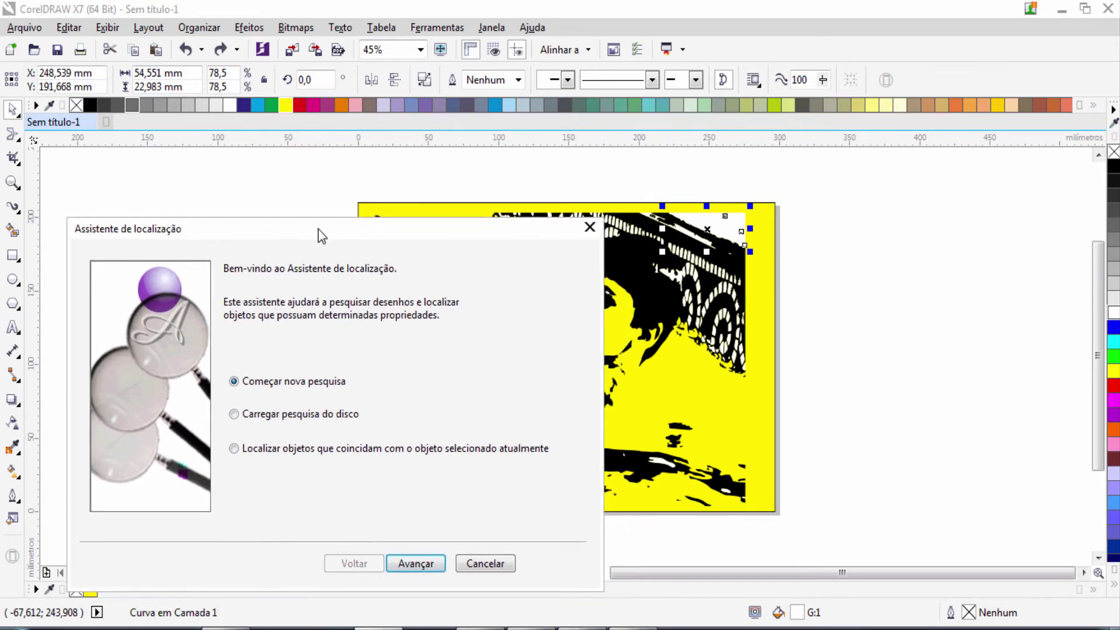
left_click(418, 565)
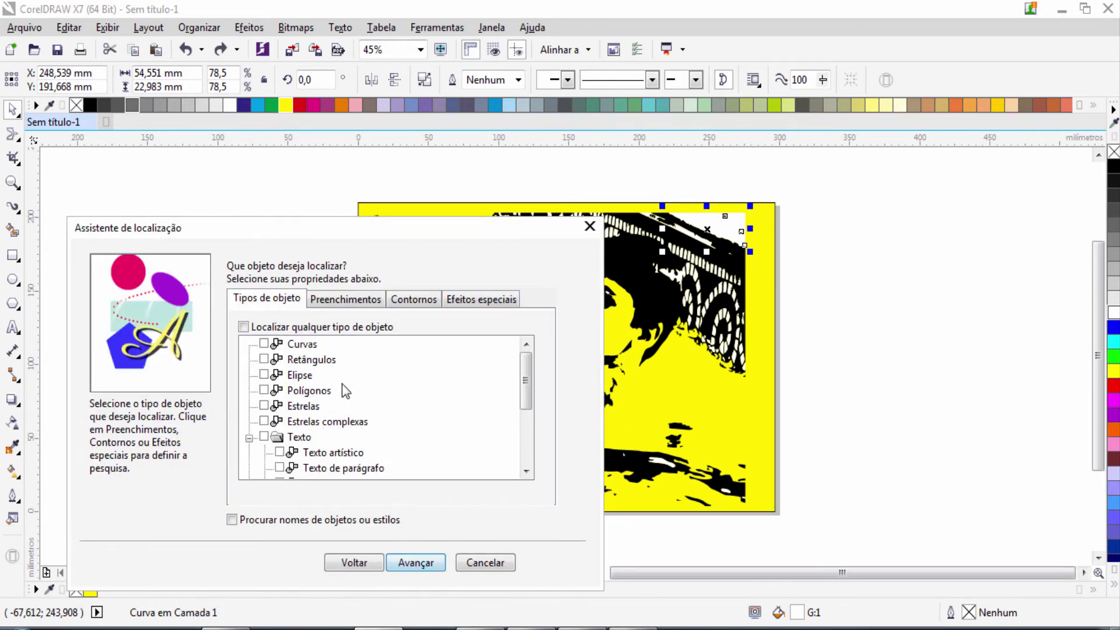
left_click(352, 301)
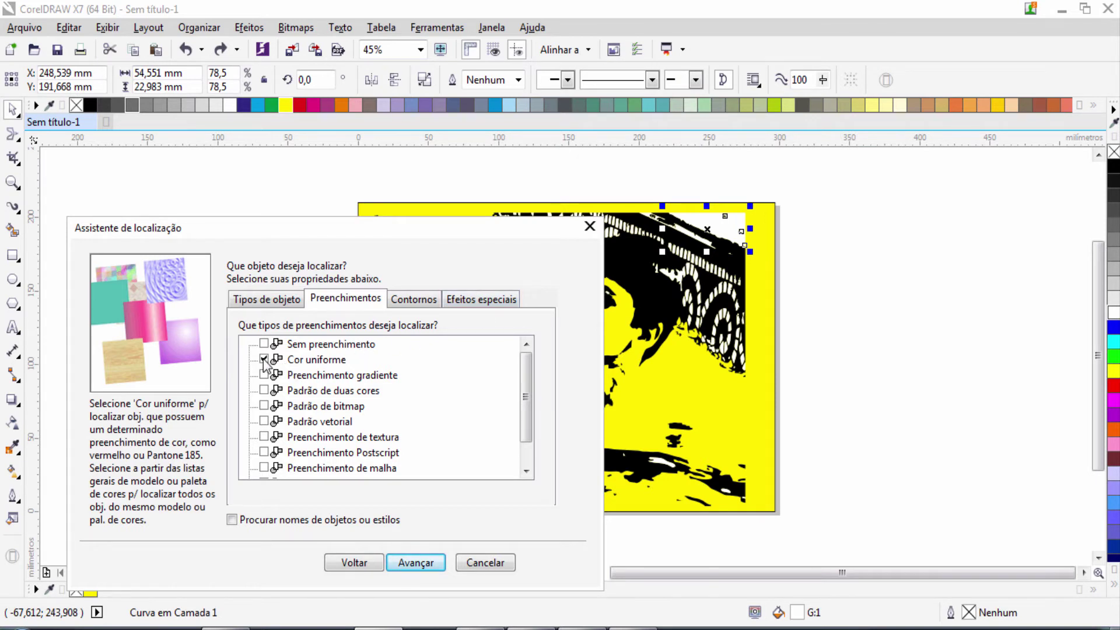
left_click(415, 562)
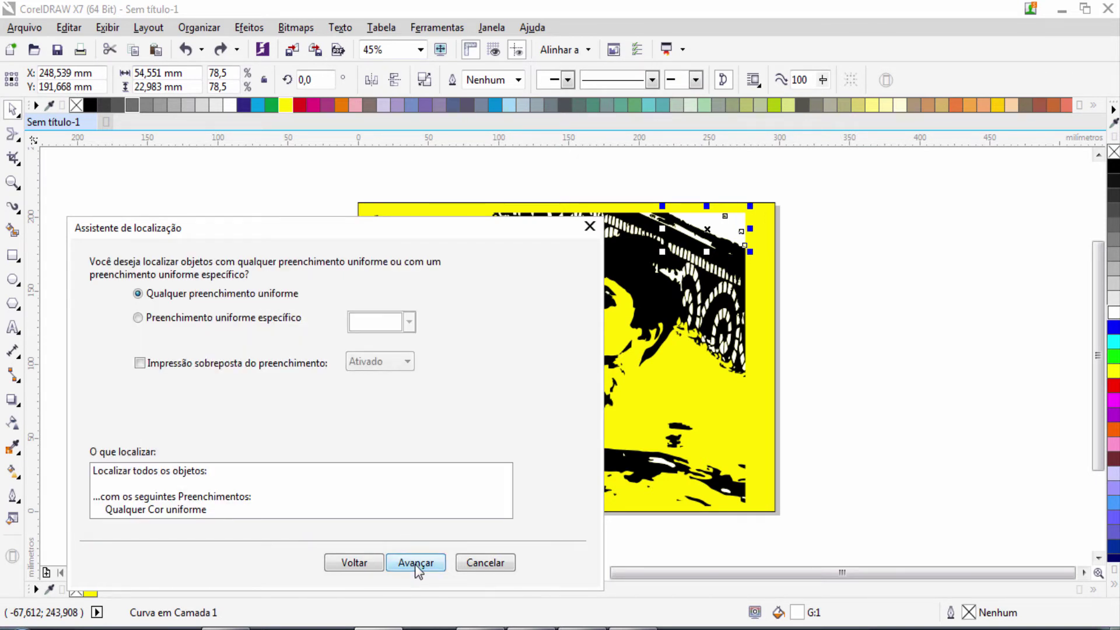
Step: Limit the search to a specific uniform fill sampled from the large white area at the image's upper-right corner, and run it
left_click(138, 317)
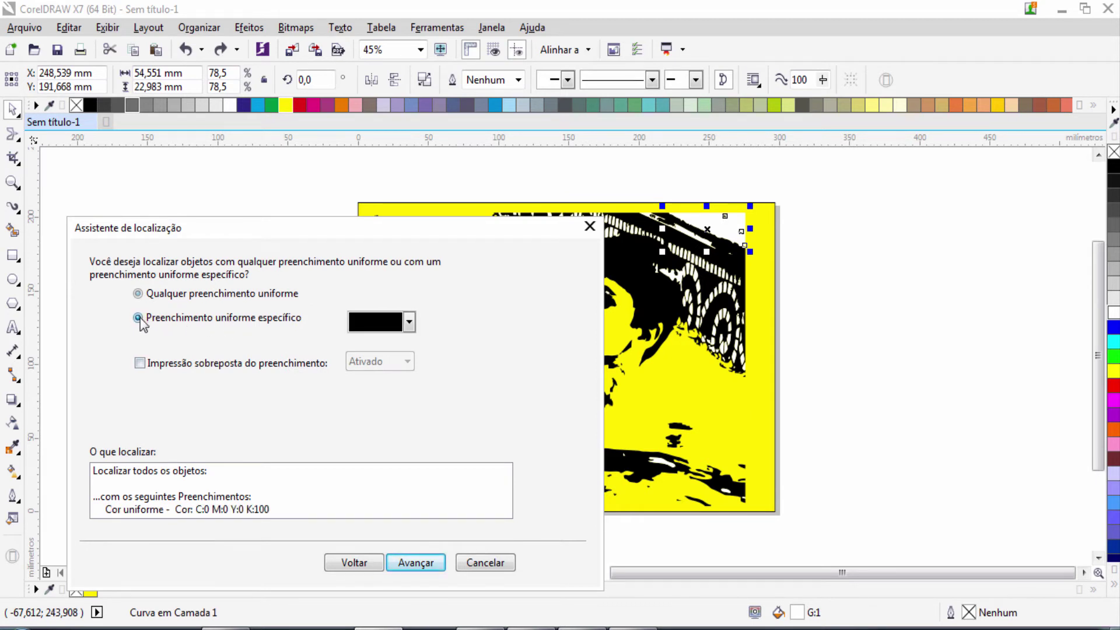
left_click(409, 323)
left_click(359, 456)
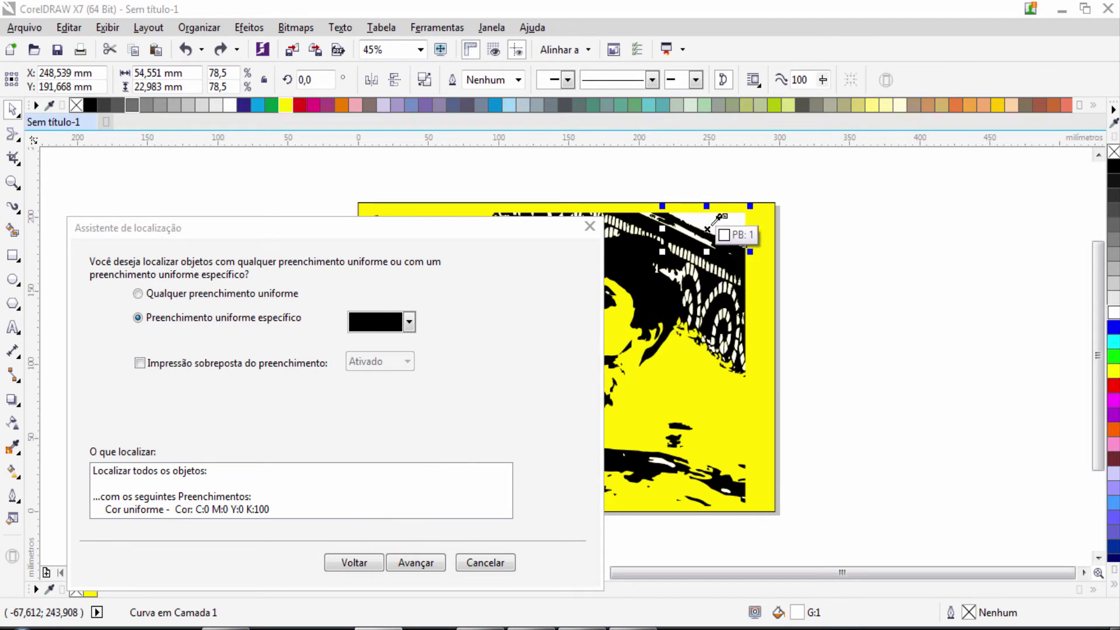
left_click(717, 214)
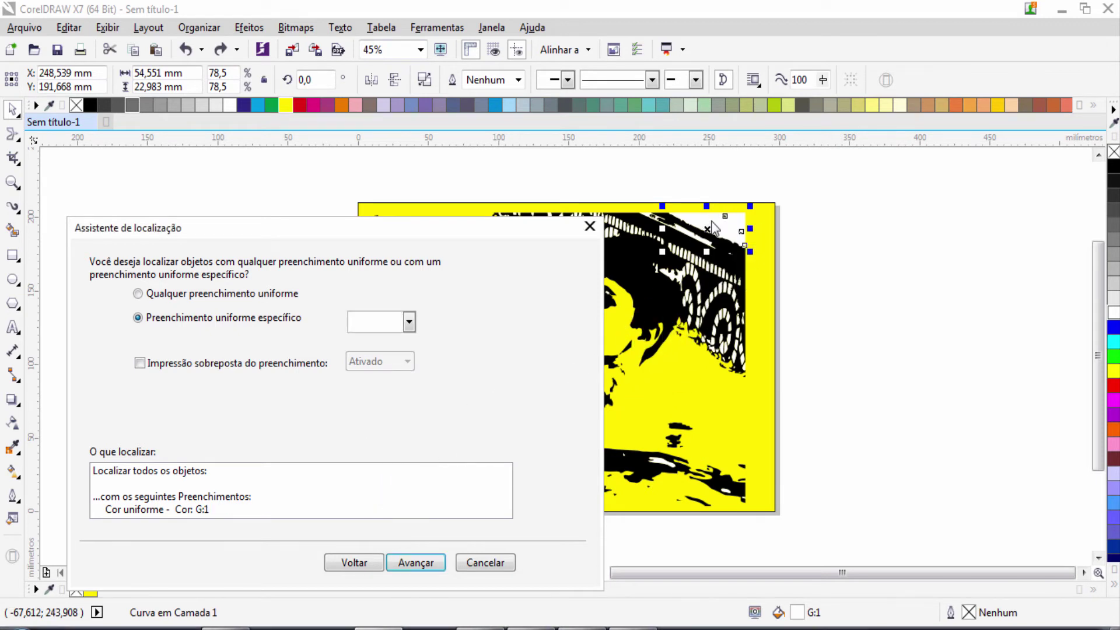
left_click(412, 562)
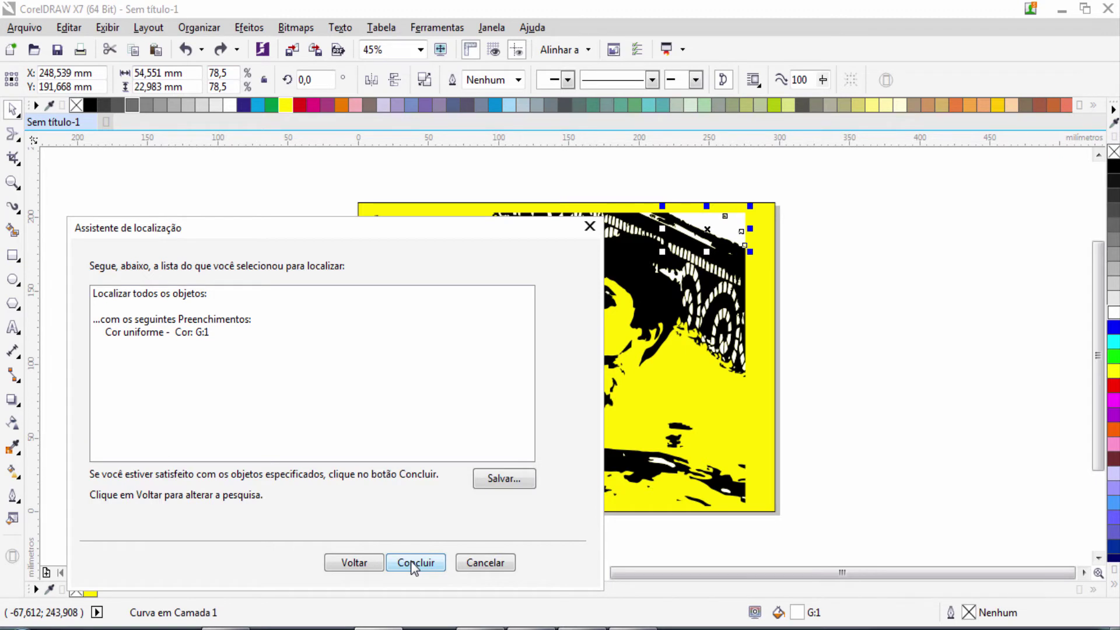
left_click(410, 561)
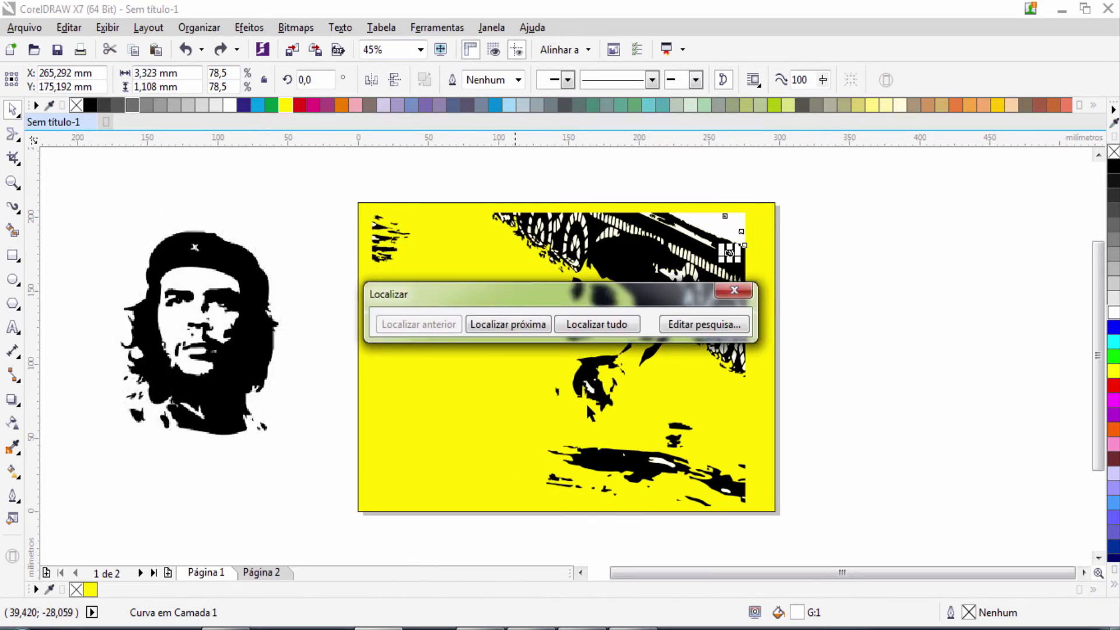
Step: Select every object matching the sampled white fill with Localizar tudo and delete them all
left_click_drag(587, 292, 797, 420)
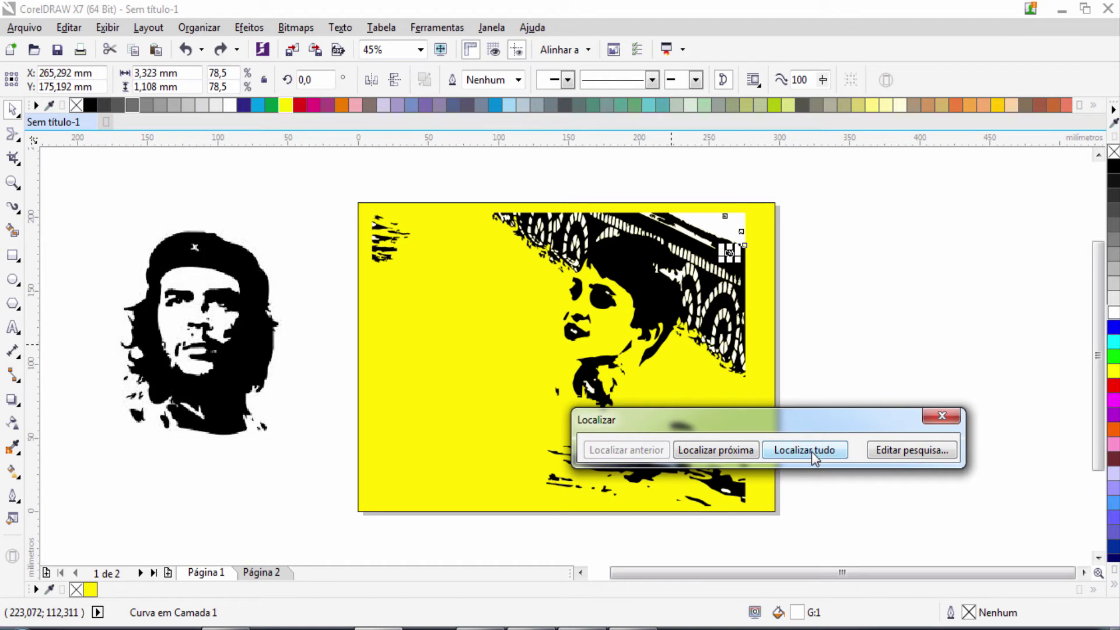
left_click(811, 452)
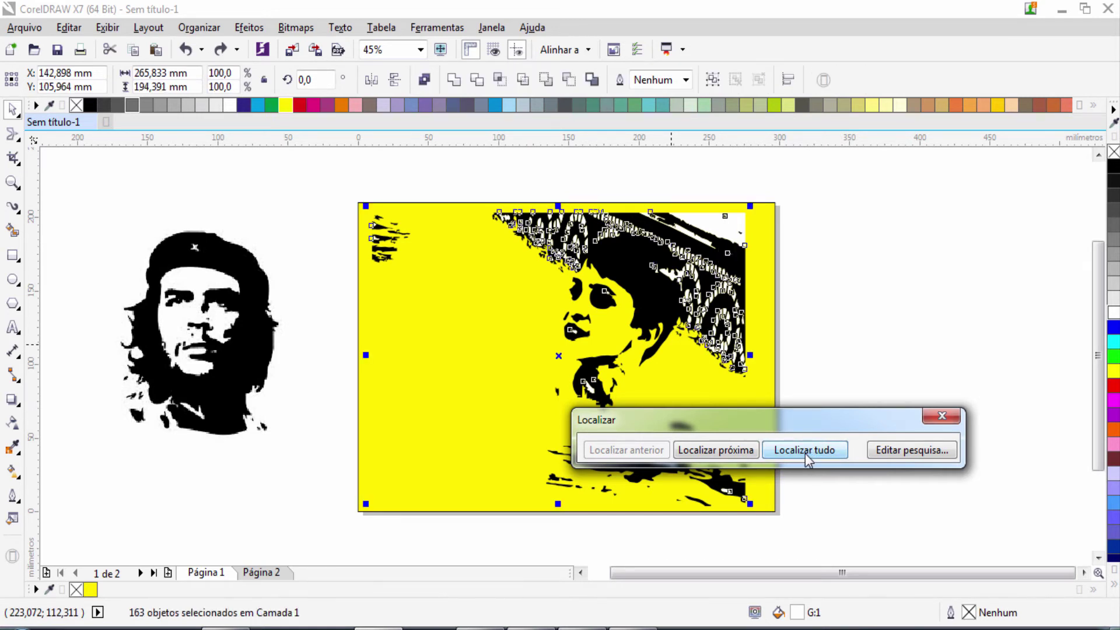
left_click(940, 416)
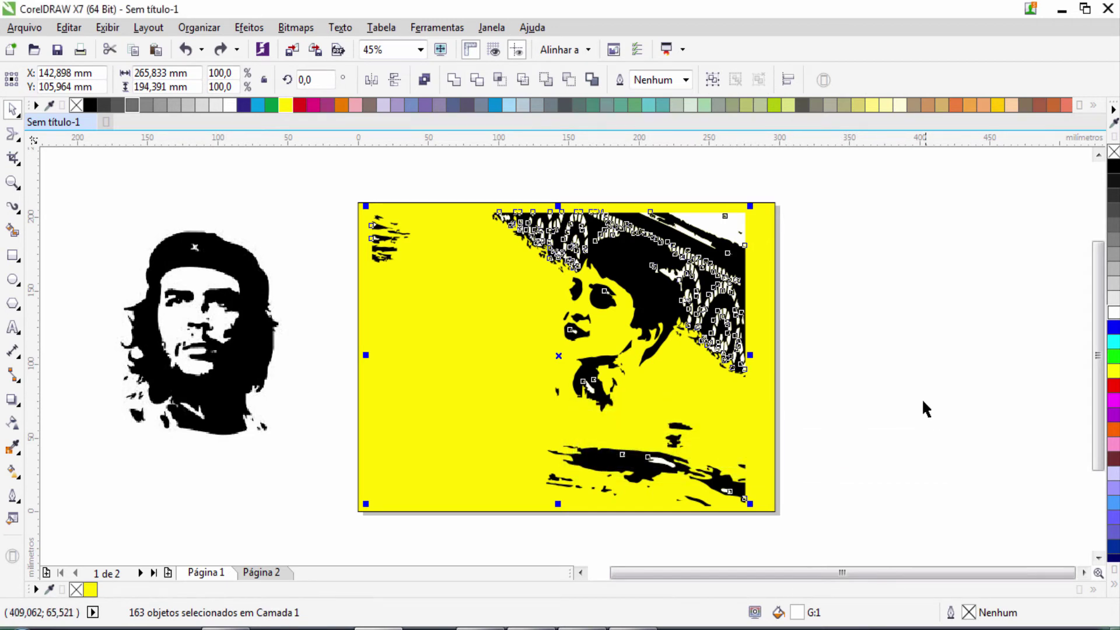
key("Delete")
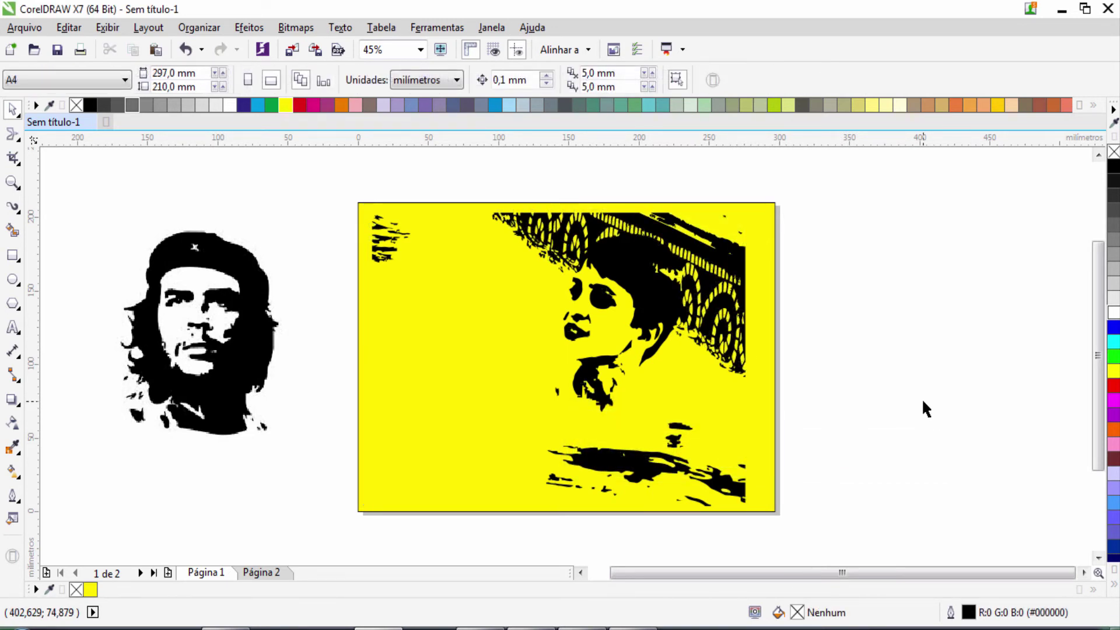
Step: Inspect the cleaned portrait on the yellow background by selecting its large black curve, and leave everything deselected
left_click(13, 182)
left_click_drag(364, 185, 766, 502)
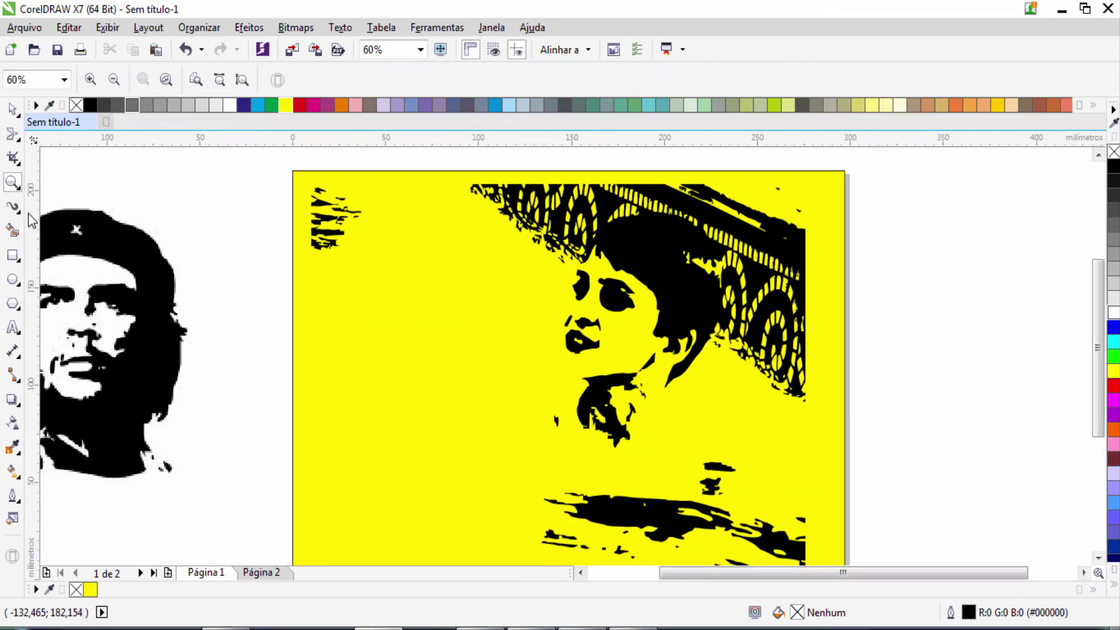
left_click(13, 110)
left_click(175, 173)
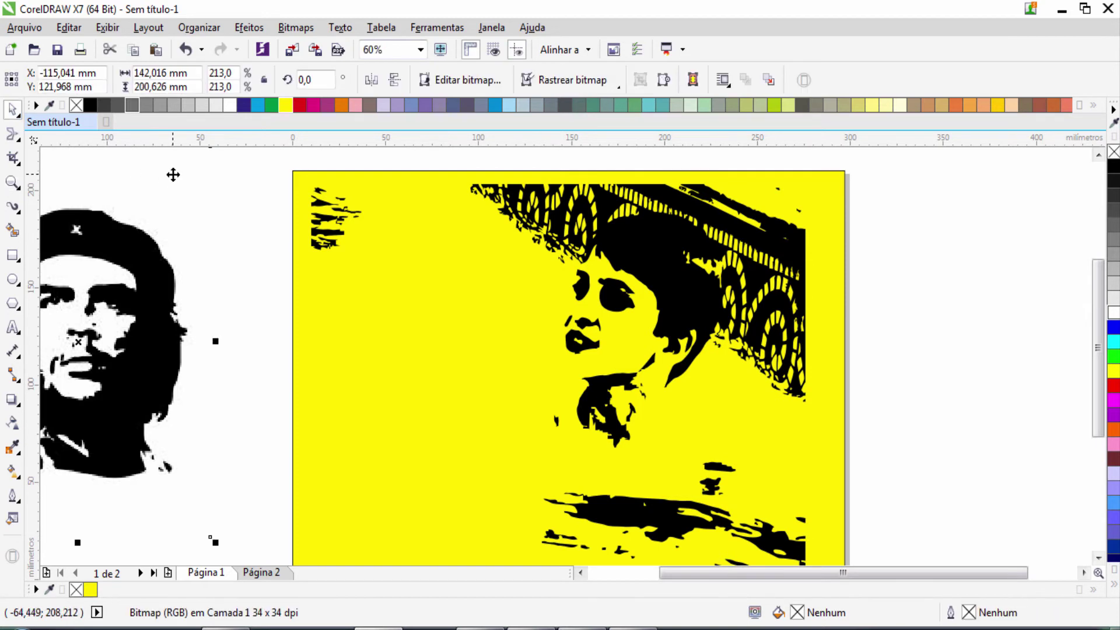
left_click(956, 305)
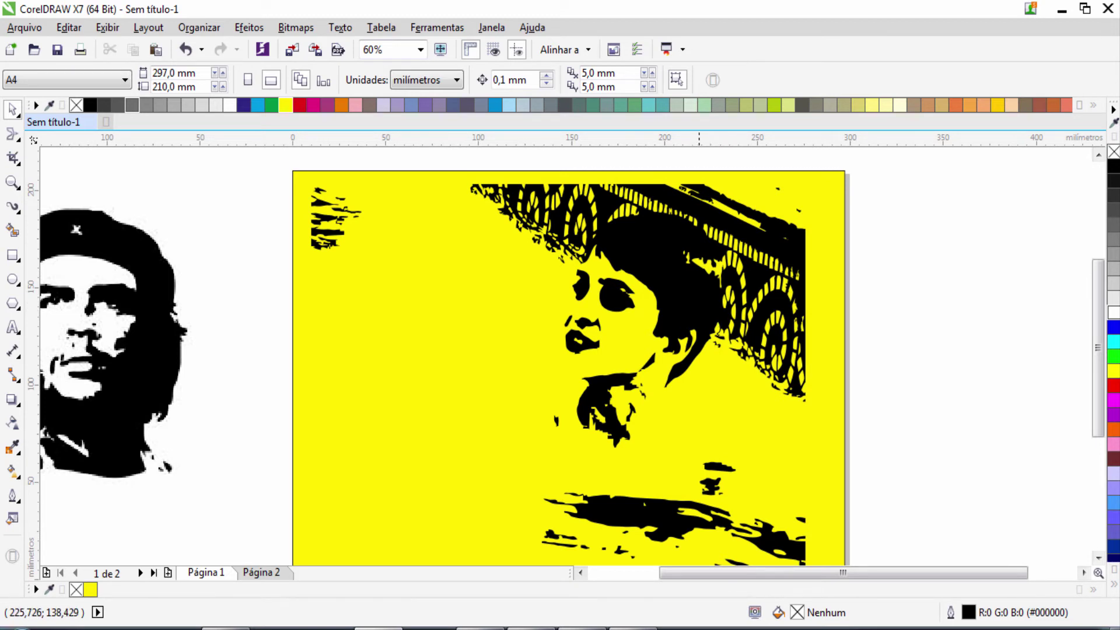
left_click(678, 301)
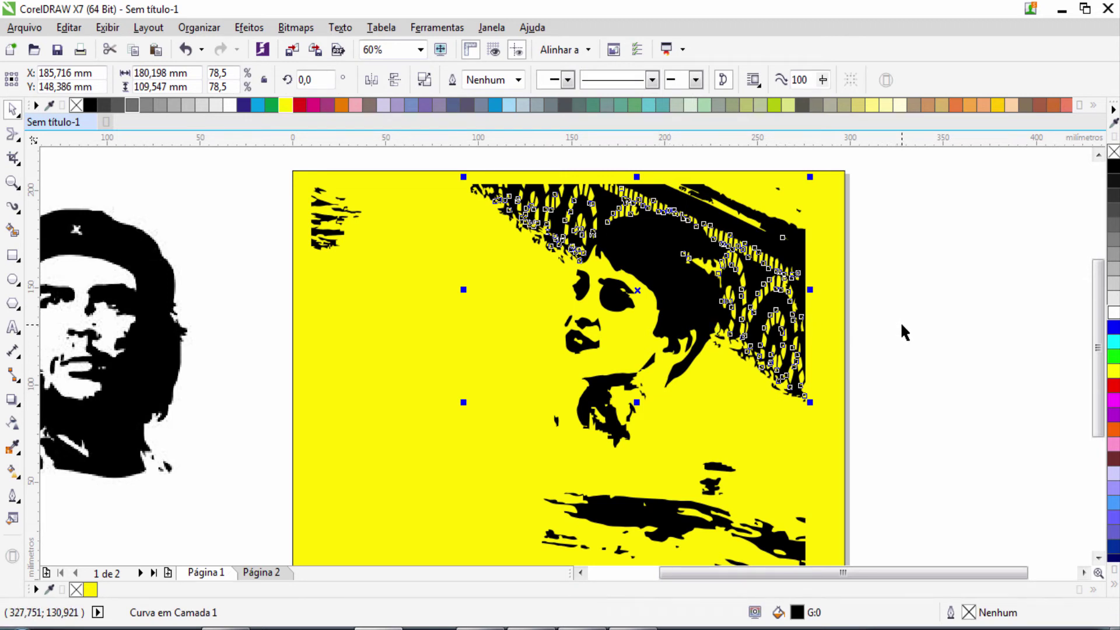
left_click(899, 289)
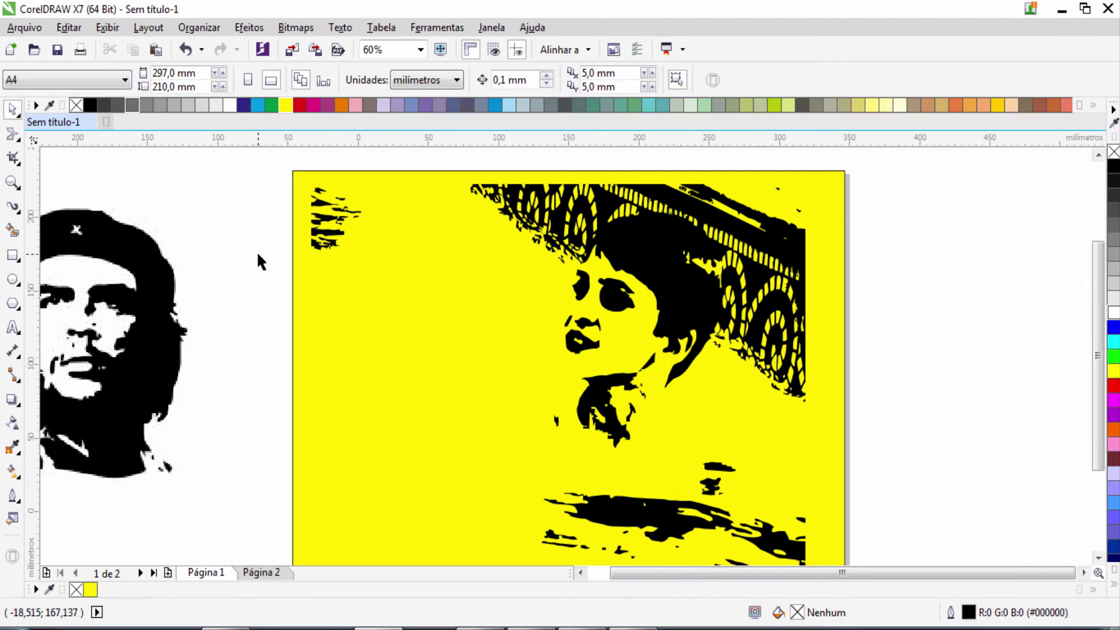
Step: Switch to Página 2 and select the color photo of the man and boy
scroll(257, 254, "down", 1)
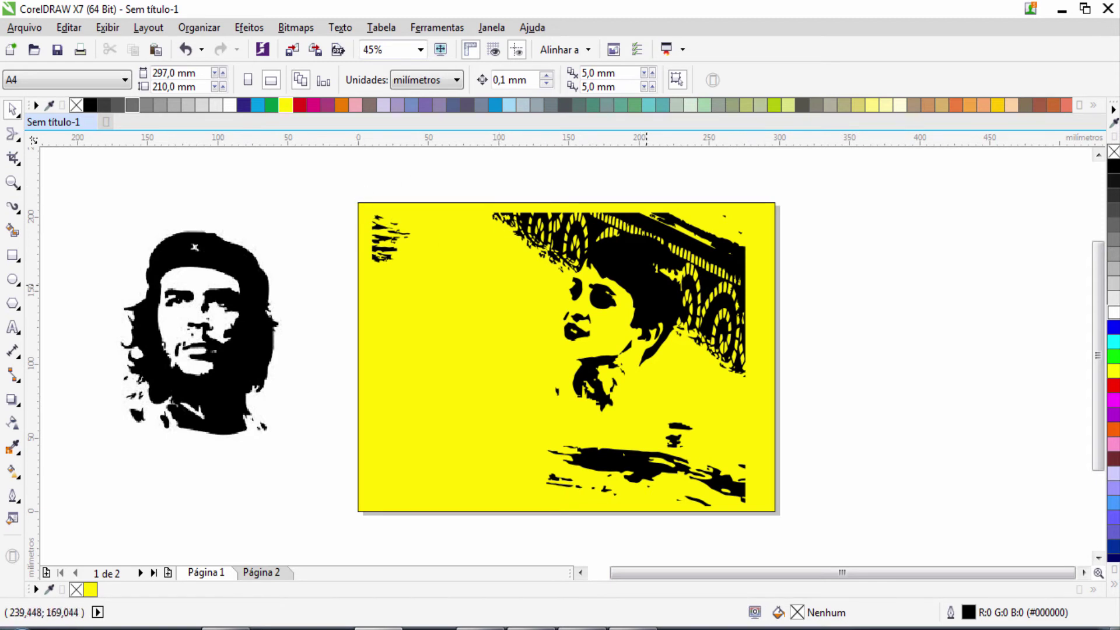
left_click(244, 574)
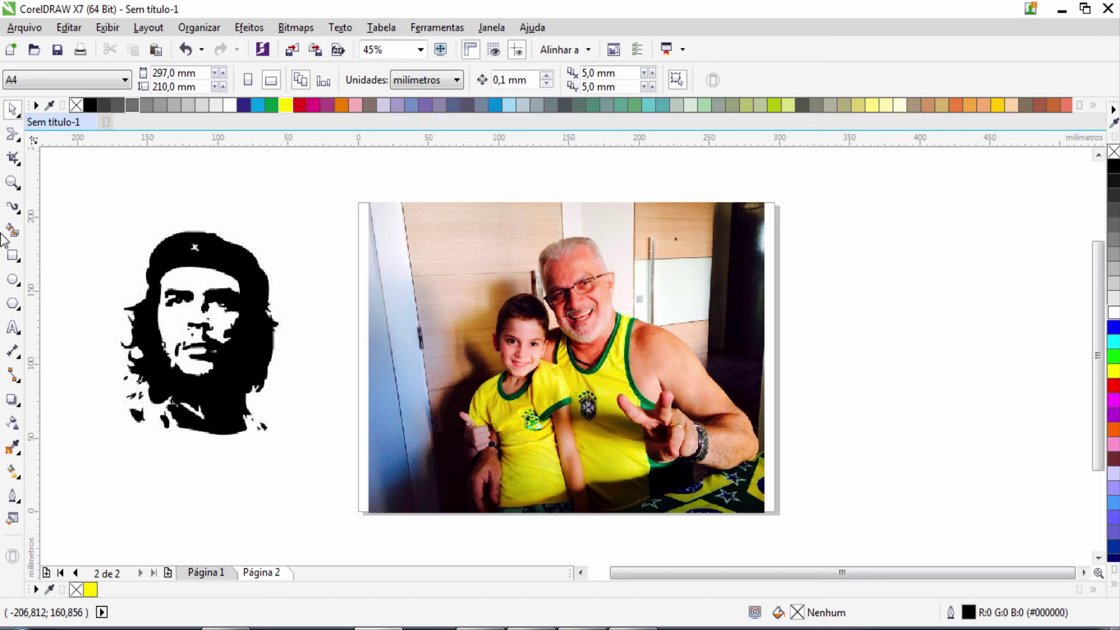
left_click(13, 183)
left_click_drag(450, 210, 760, 488)
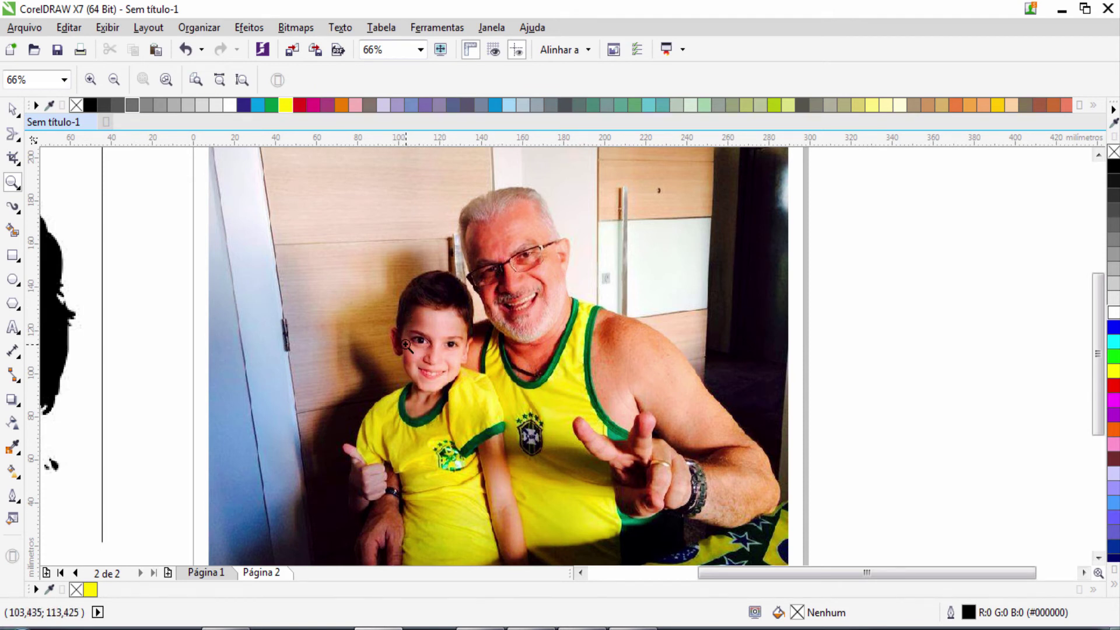
left_click(12, 110)
left_click(347, 297)
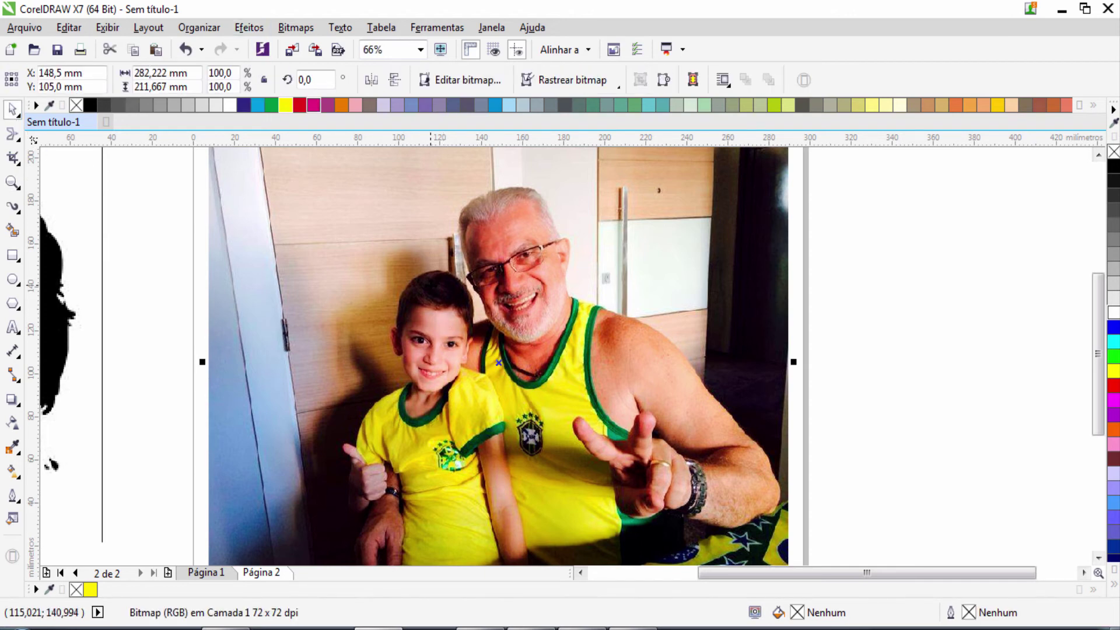
Step: Place a reduced copy of the color photo beside the page as a reference
scroll(431, 288, "down", 1)
left_click_drag(519, 330, 937, 329)
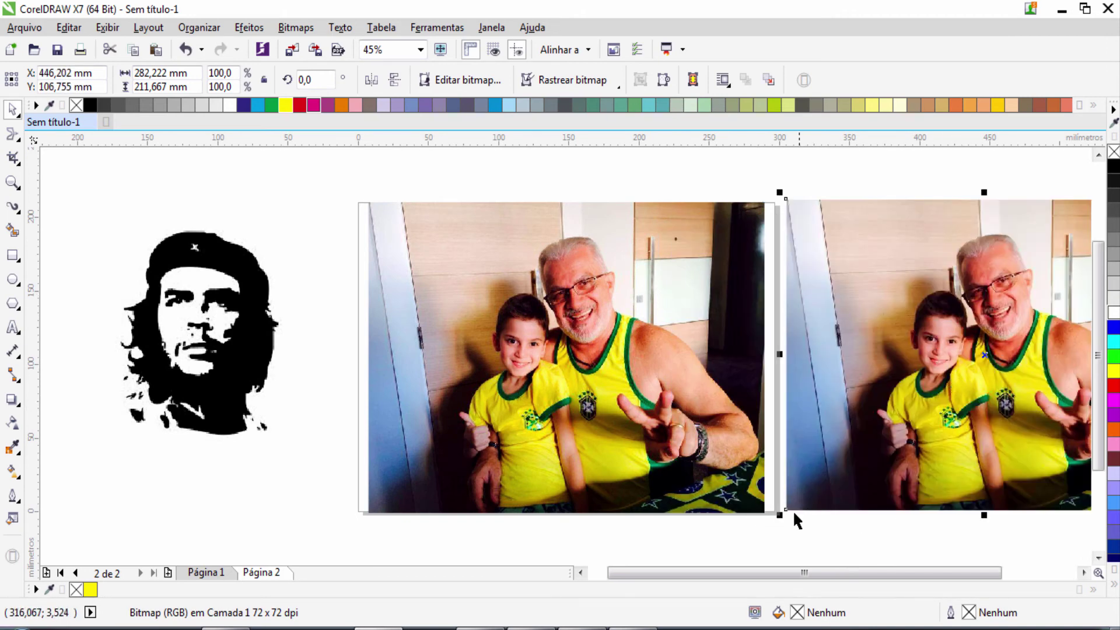
left_click_drag(780, 516, 800, 458)
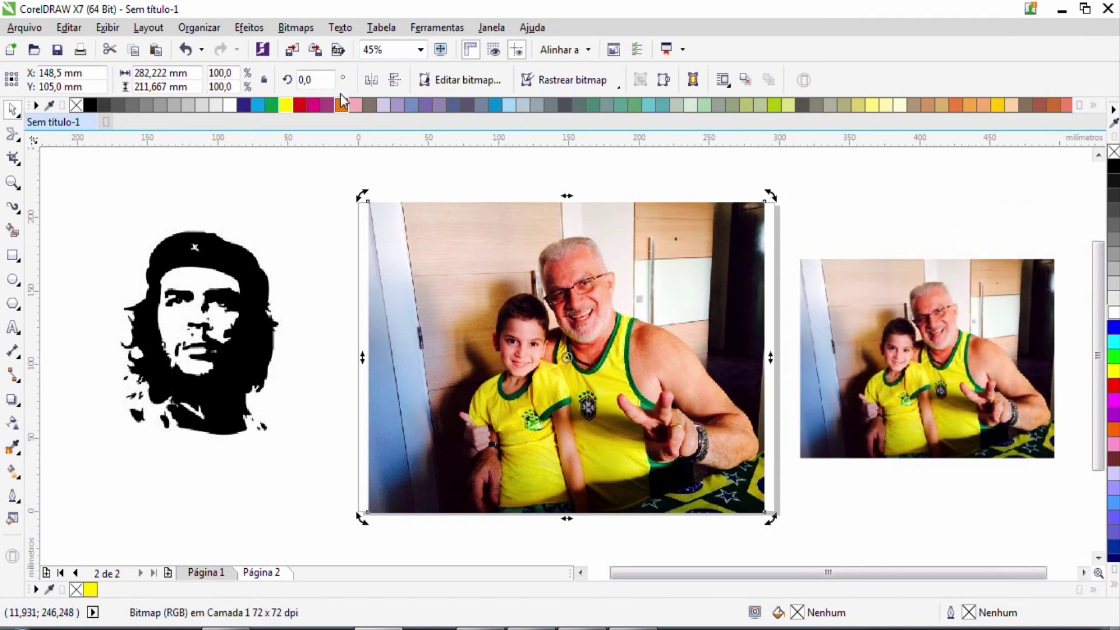
Step: Convert the original photo on the page to Preto e branco (1 bit) using the Linha artística method with a threshold of 111
left_click(296, 27)
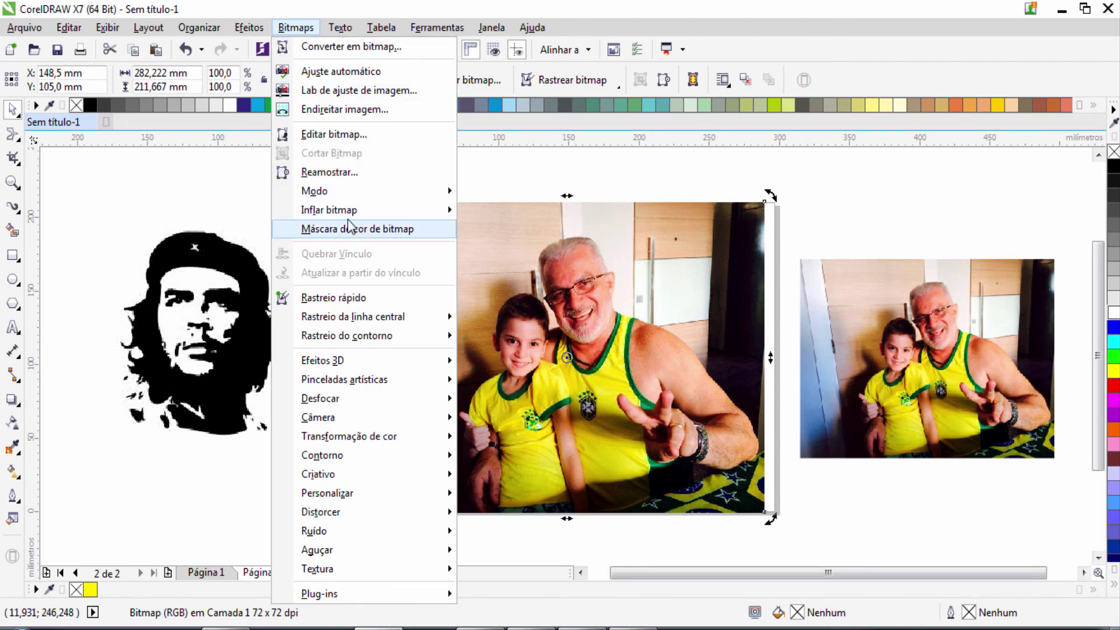
mouse_move(340, 192)
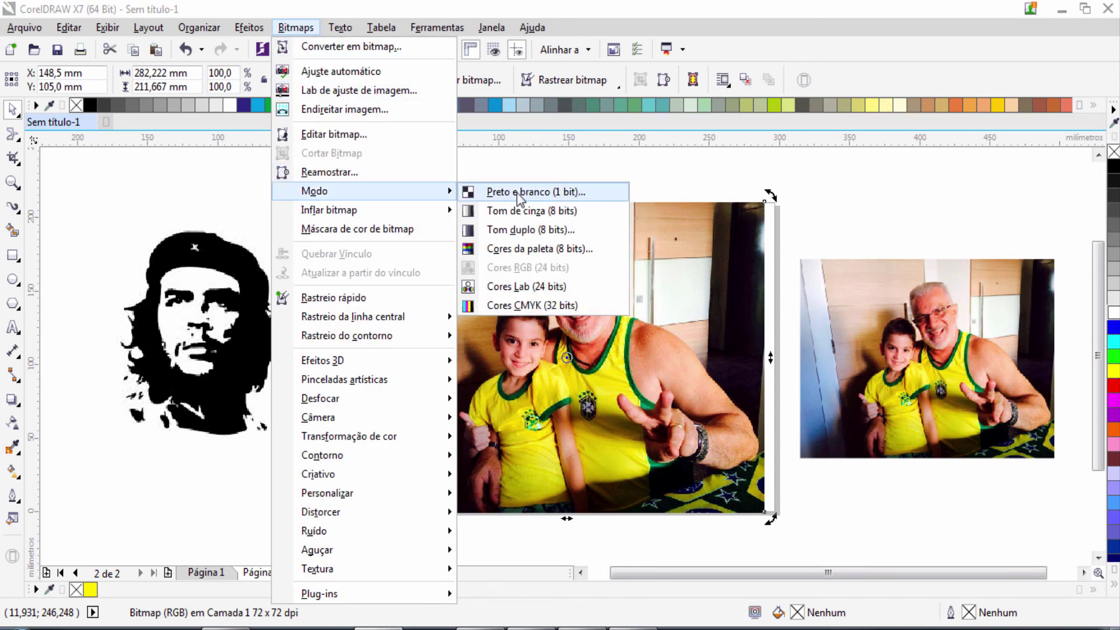
left_click(518, 192)
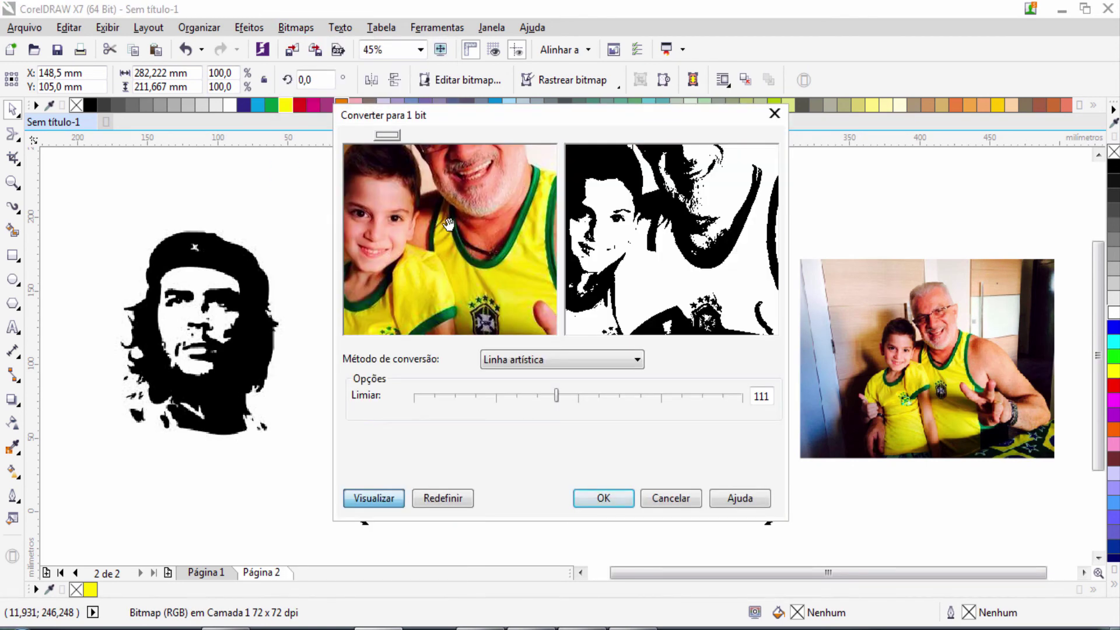
right_click(448, 224)
right_click(448, 226)
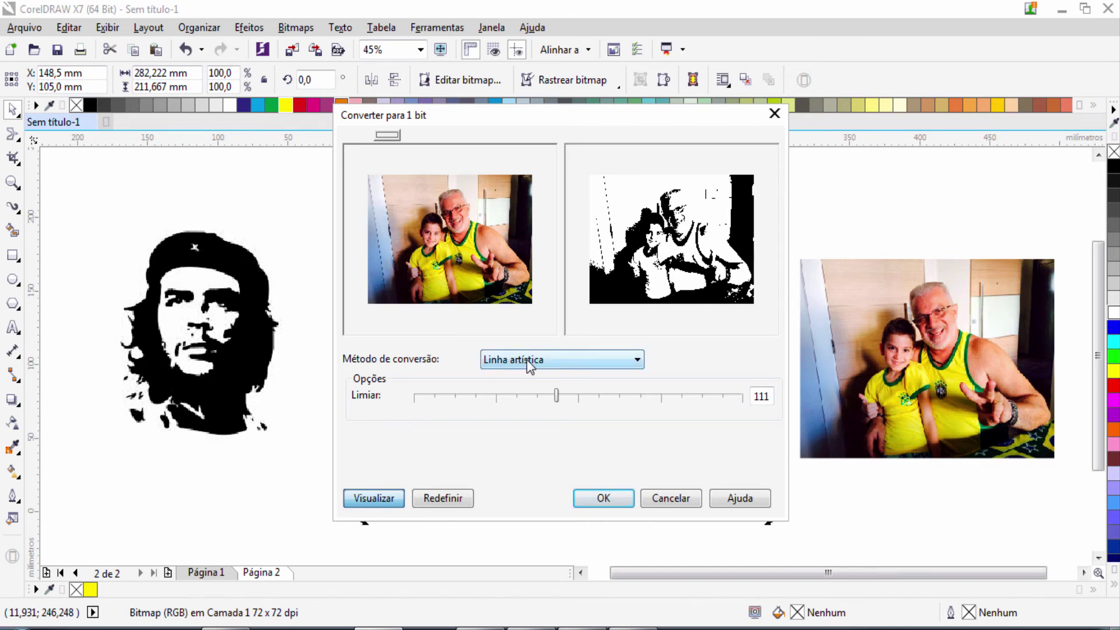
left_click(604, 499)
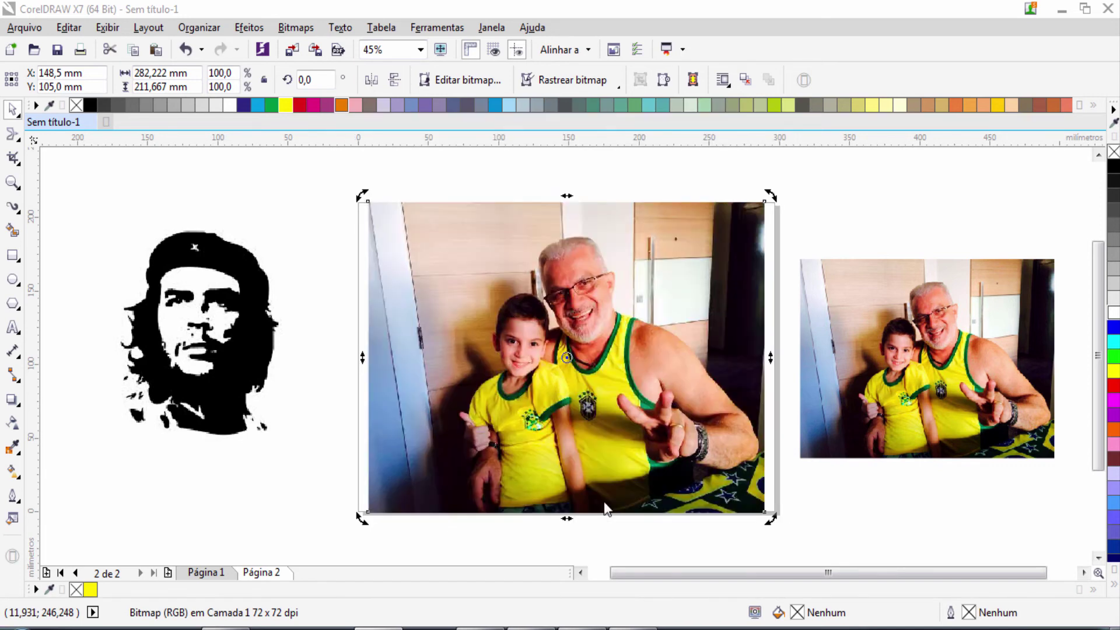
Step: Trace the monochrome bitmap's outline as Linha artística with smoothing 25 and the original image deleted, and deselect the result
left_click(289, 34)
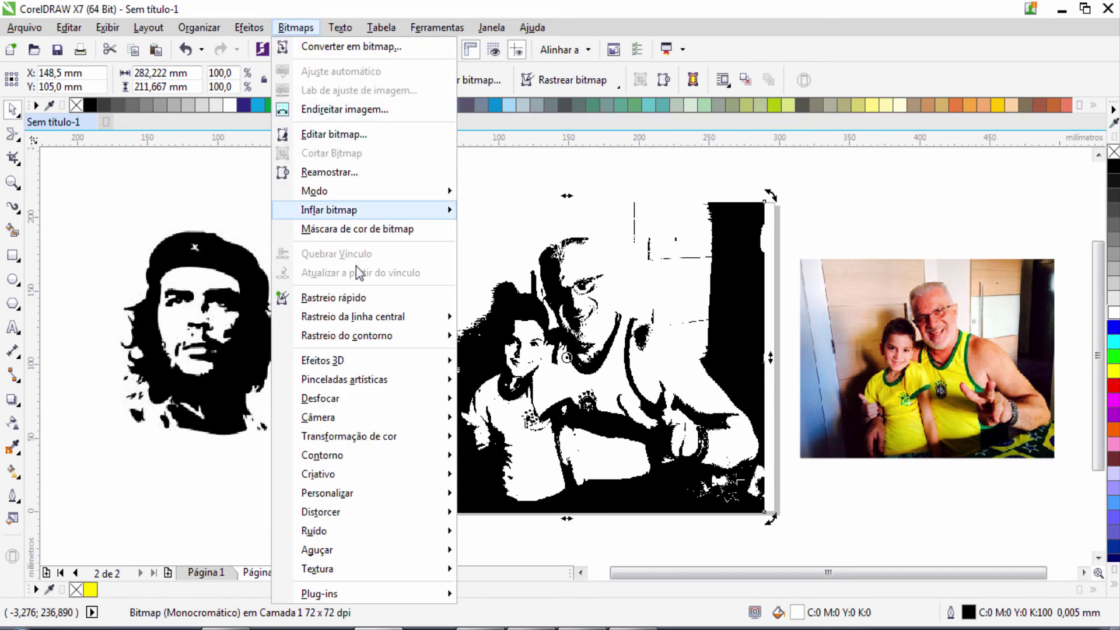
mouse_move(366, 337)
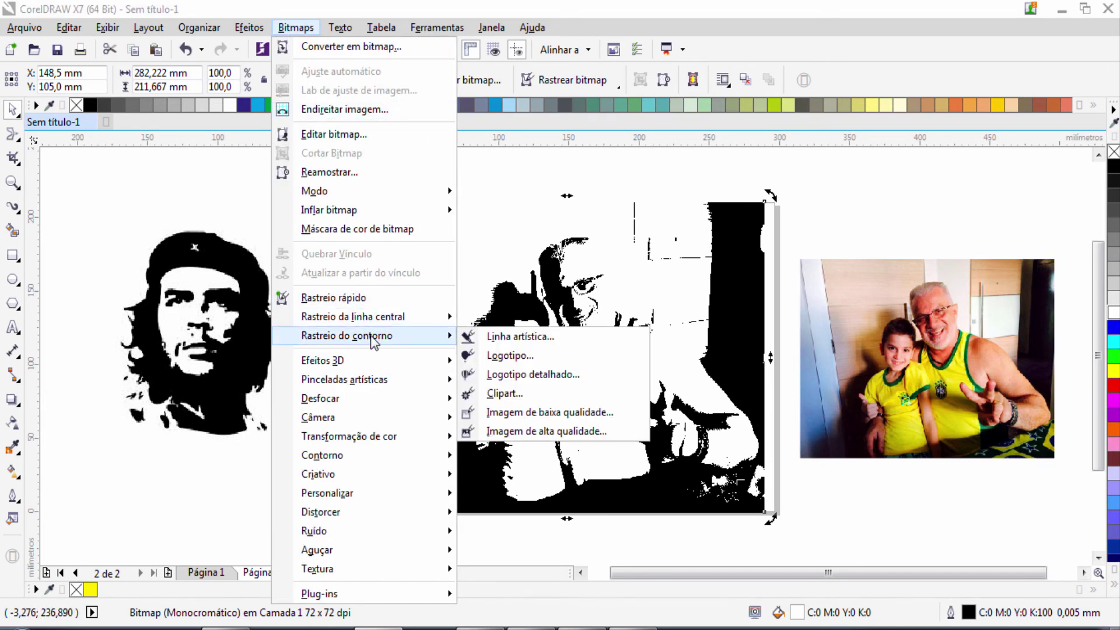
left_click(481, 337)
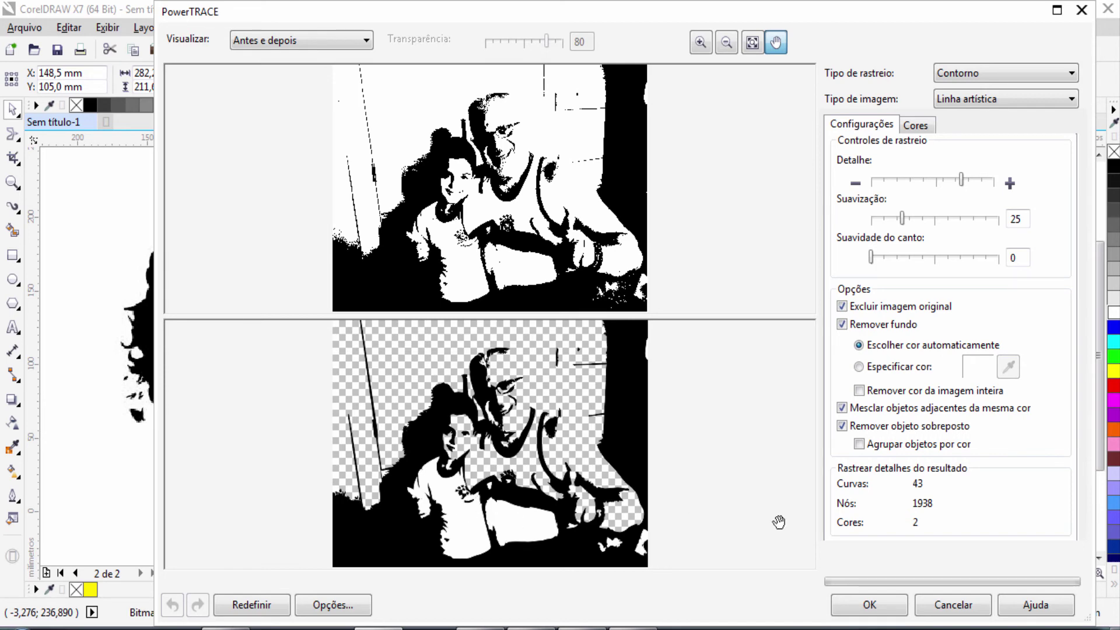
left_click(887, 601)
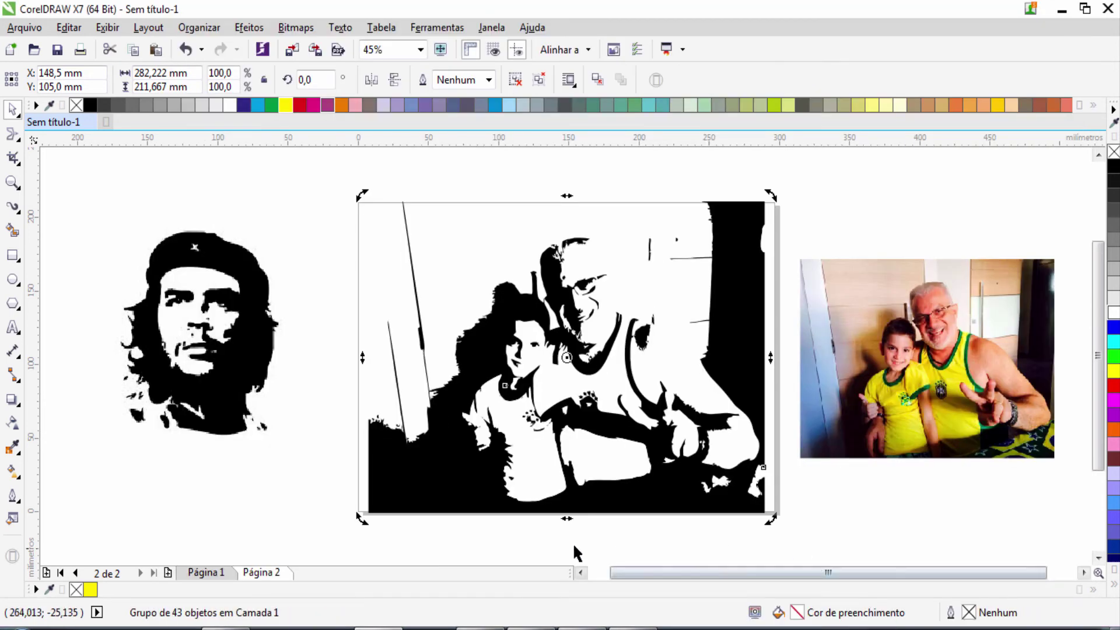
left_click(292, 491)
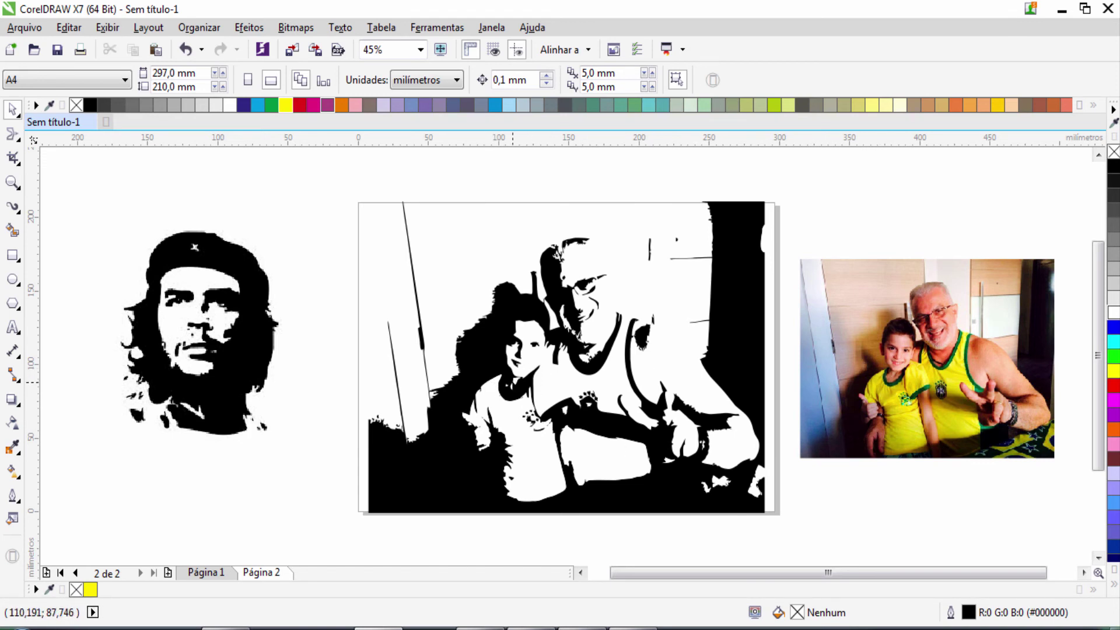
Step: Add a page-sized rectangle behind the traced portrait and fill it with pink (C:0 M:40 Y:20 K:0)
double_click(9, 260)
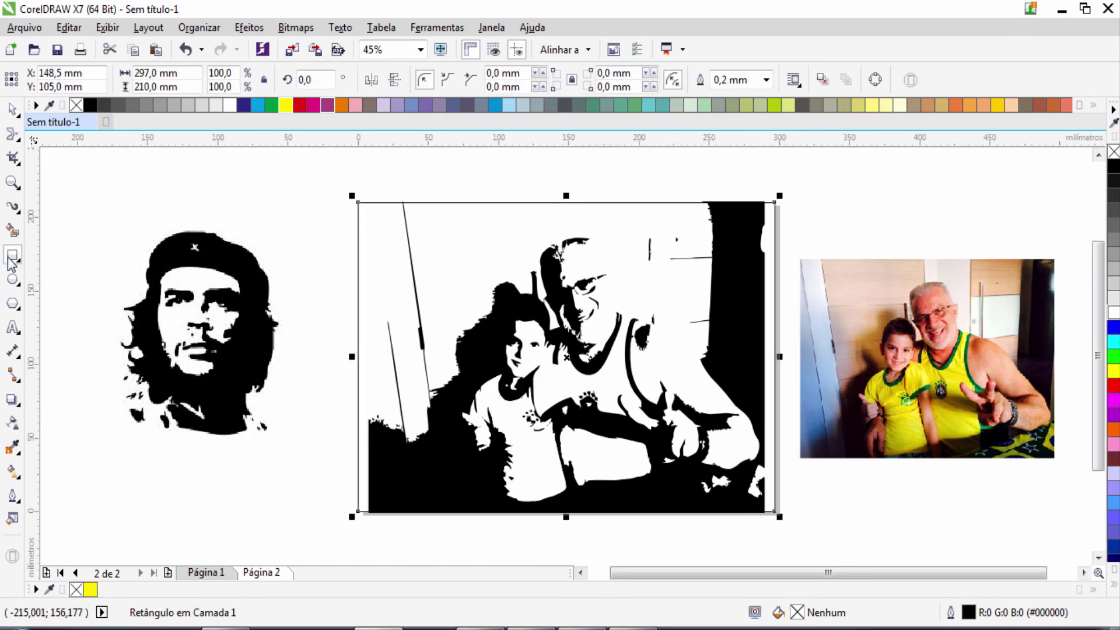
left_click(356, 105)
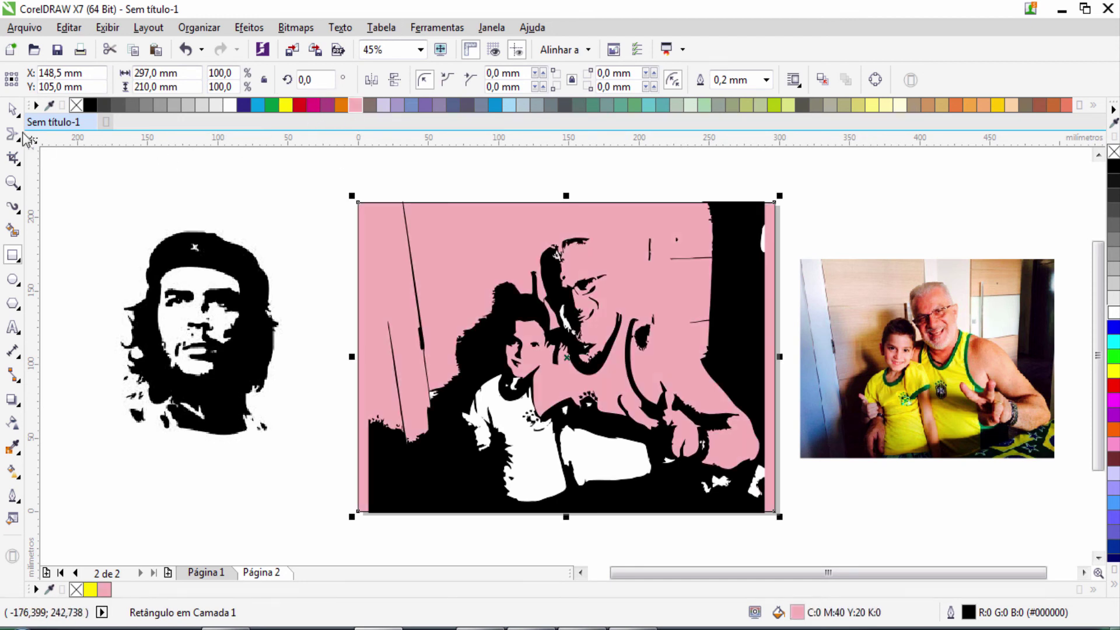
key("space")
left_click(139, 207)
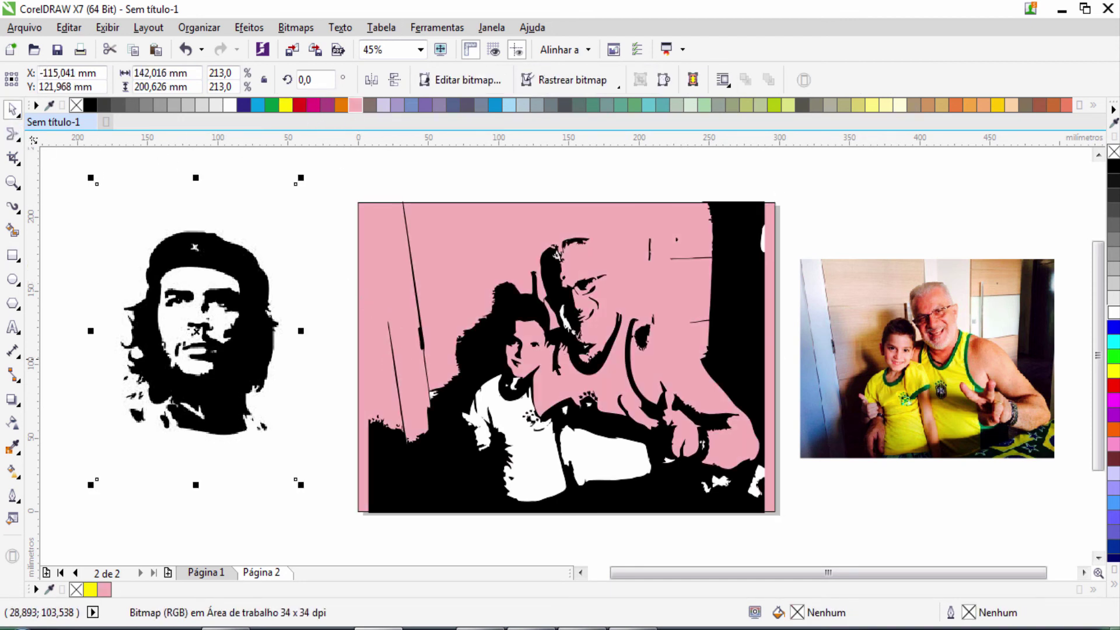
Step: Pull the traced group aside, center it back on the page, and ungroup it into separate objects
left_click_drag(542, 322, 447, 326)
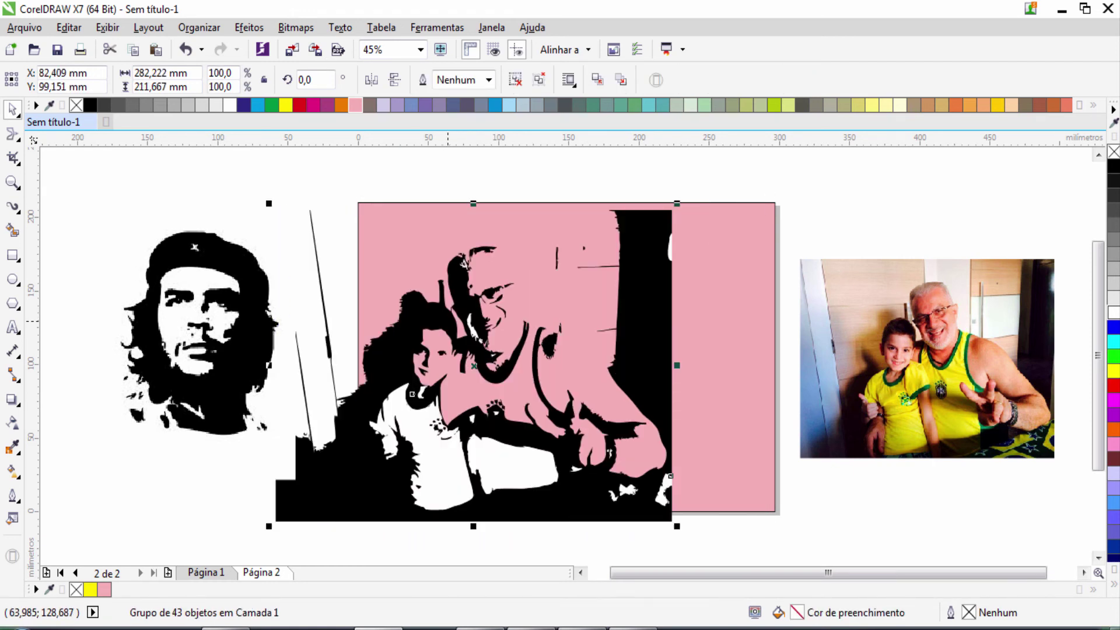
key("p")
left_click(199, 27)
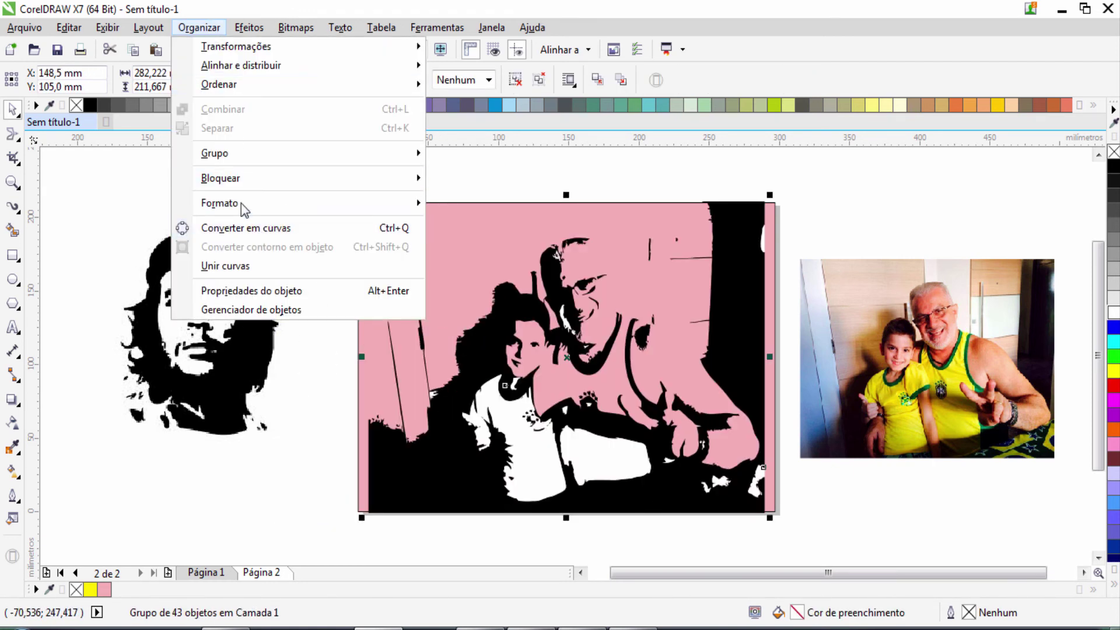
mouse_move(321, 158)
left_click(496, 171)
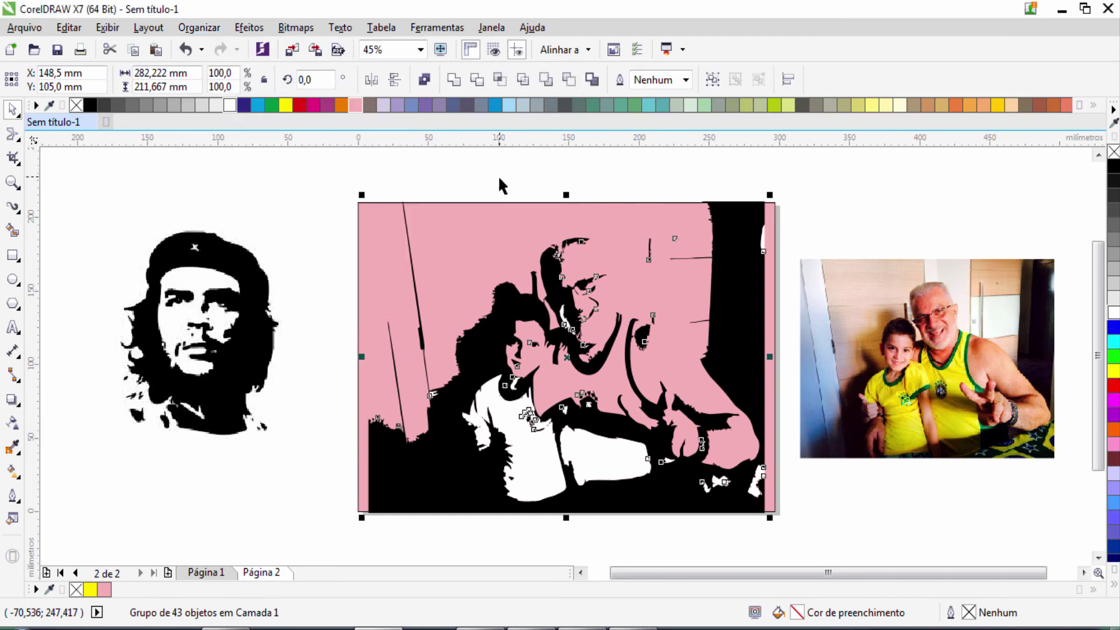
left_click(456, 163)
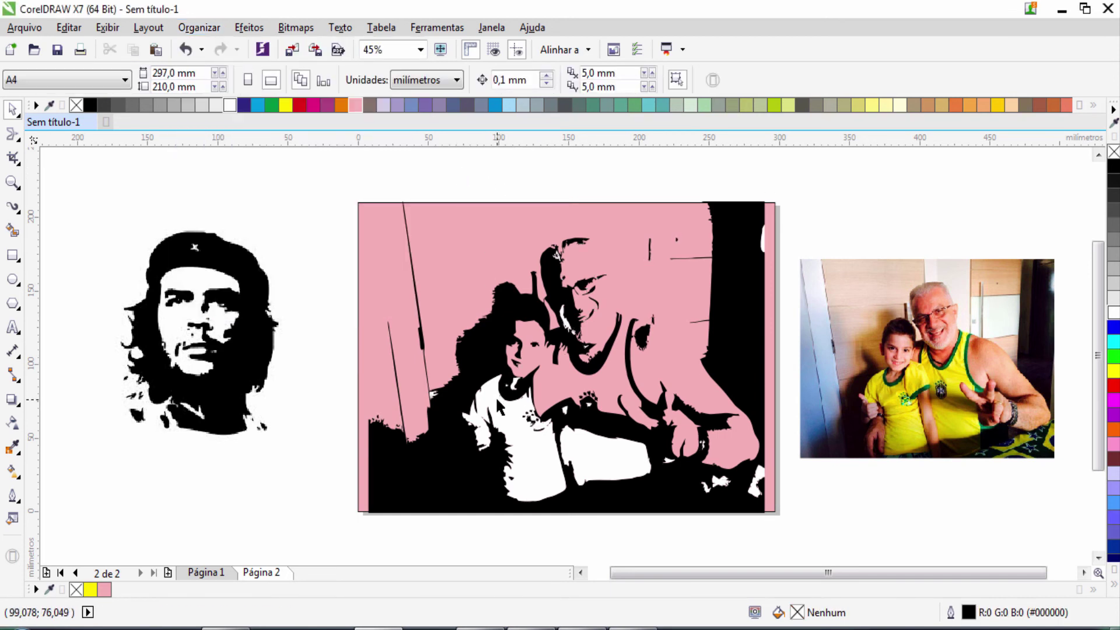
Step: Try deleting the white shirt shapes of the boy and the man one at a time, and undo both deletions
left_click(495, 397)
key("Delete")
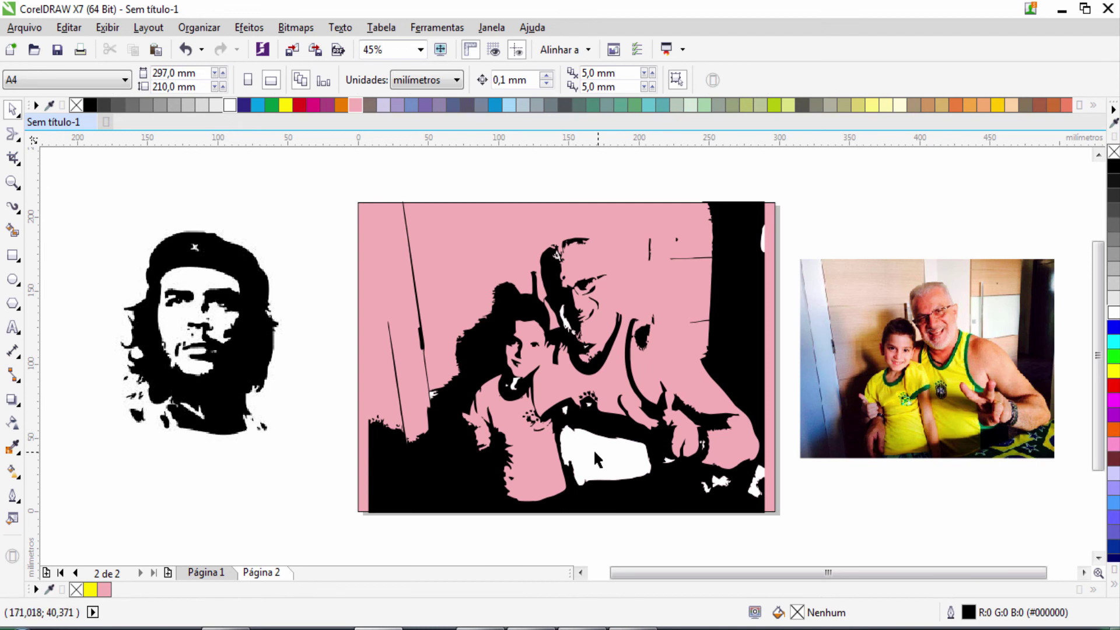
left_click(590, 448)
key("Delete")
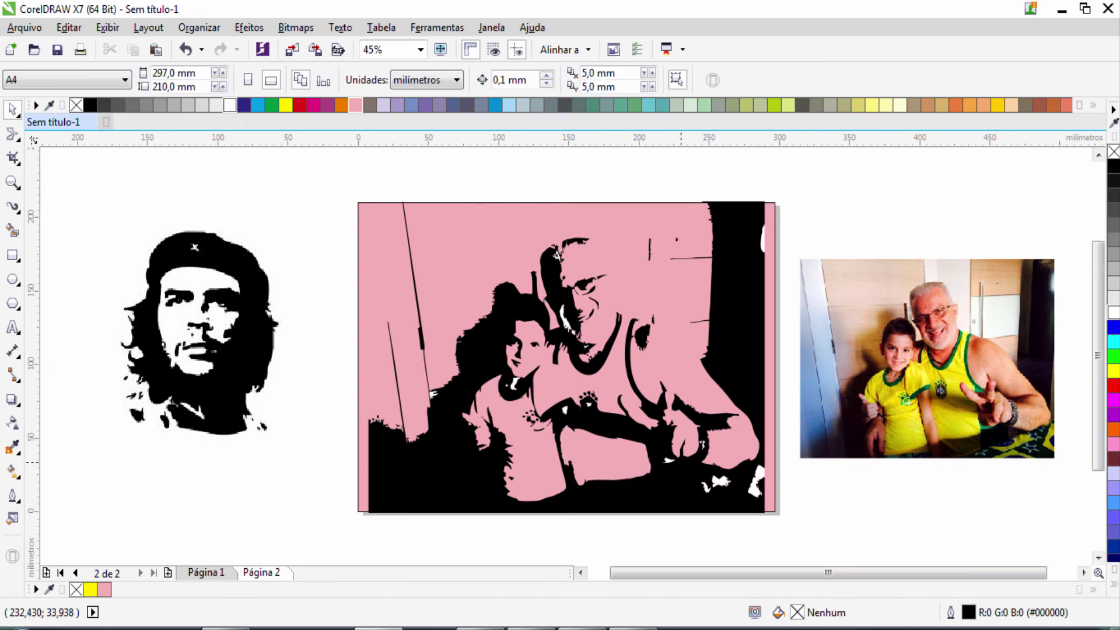
left_click(665, 459)
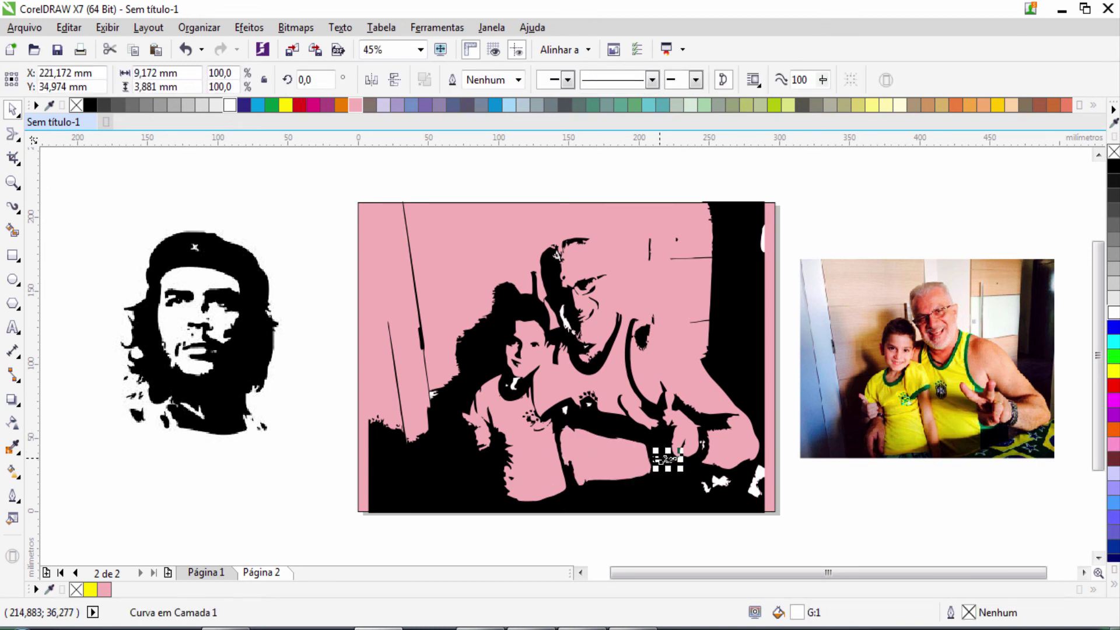
key("ctrl+z")
key("ctrl+z")
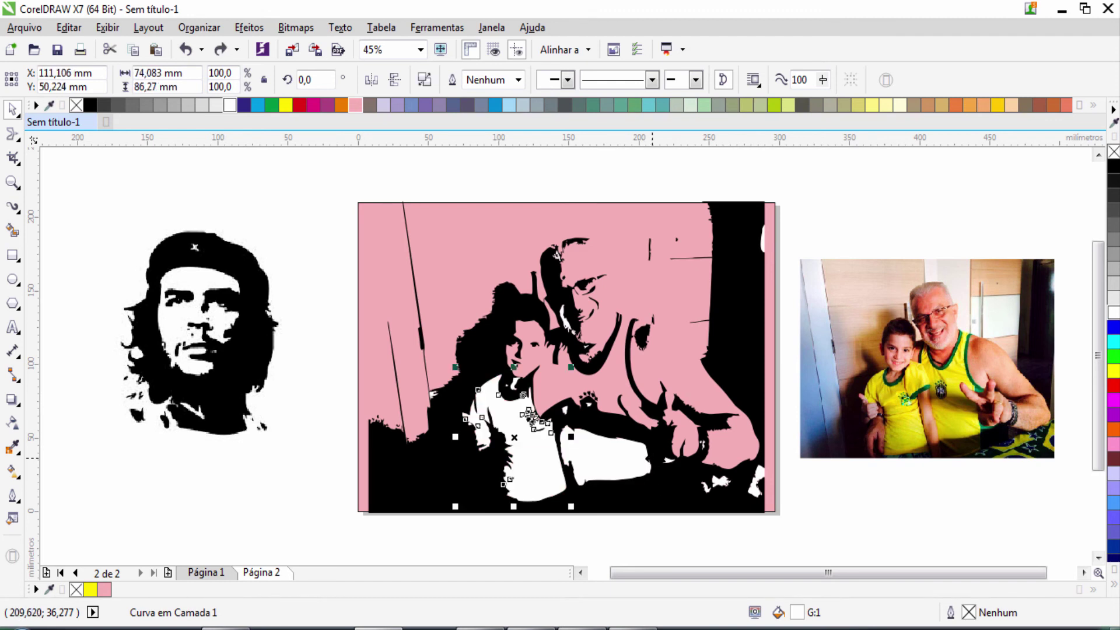
left_click(315, 243)
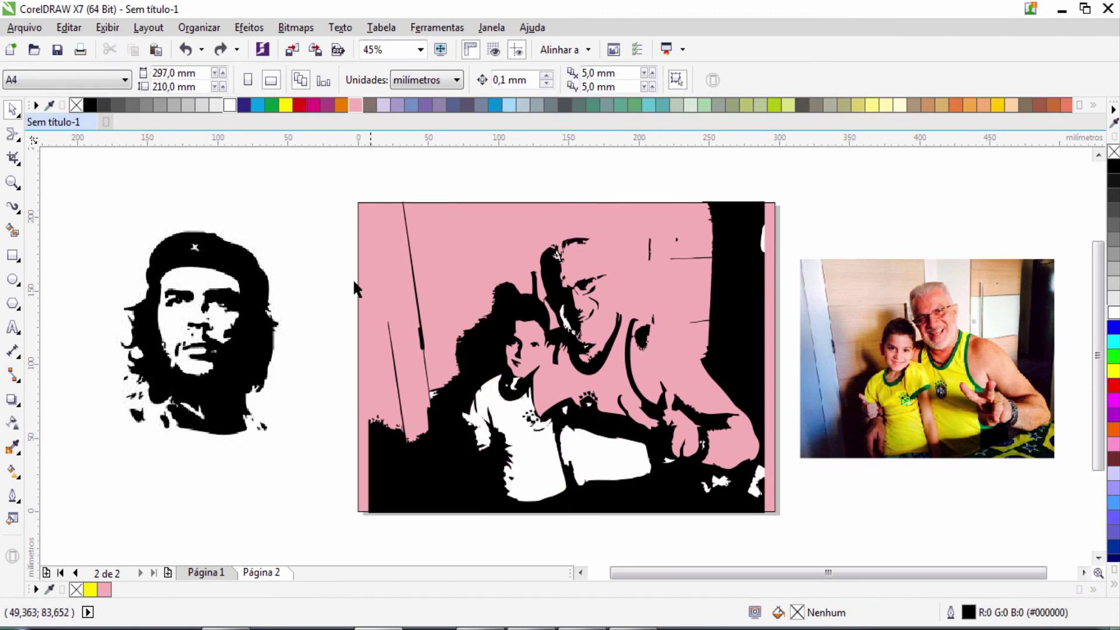
Step: Start a new object search with the Localizar objetos wizard, restricted to objects with a Cor uniforme fill
left_click(74, 33)
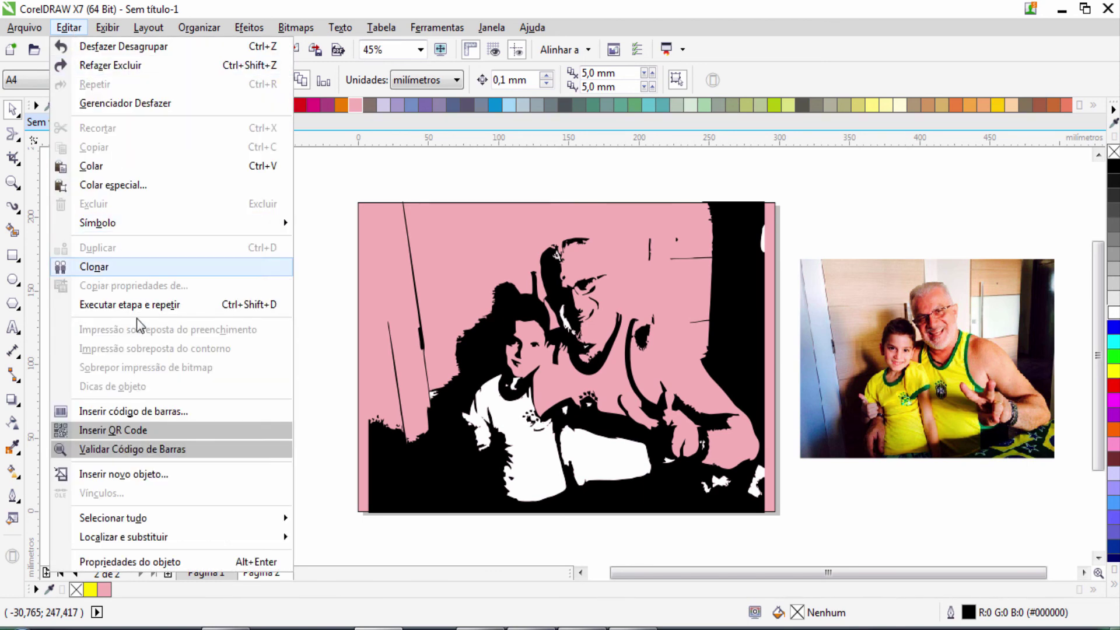
mouse_move(163, 538)
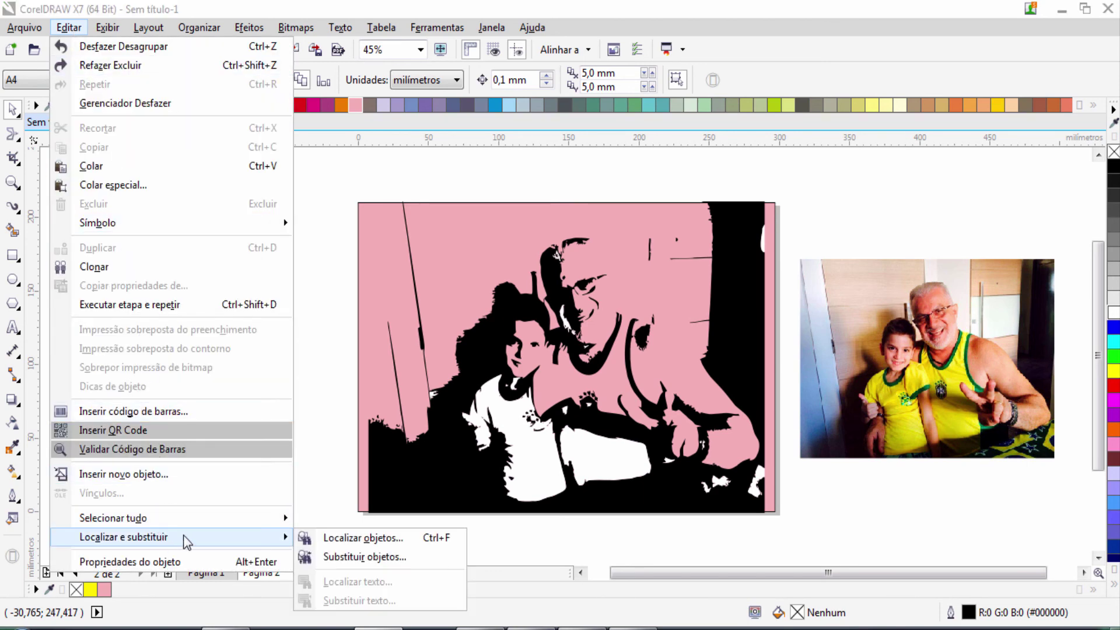
left_click(347, 539)
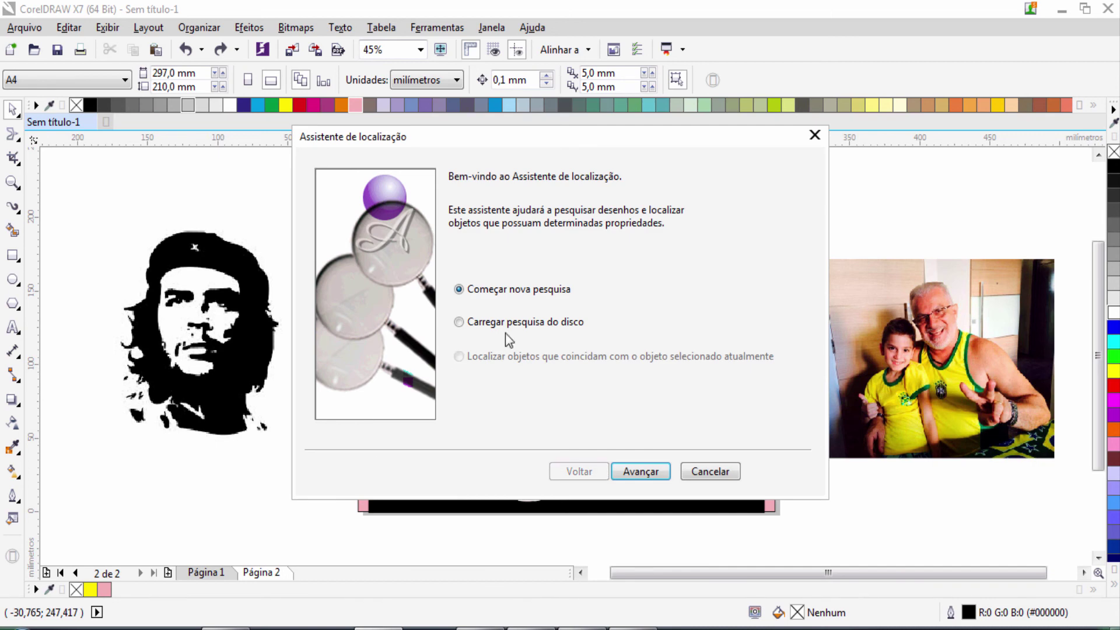
left_click(637, 473)
left_click(587, 211)
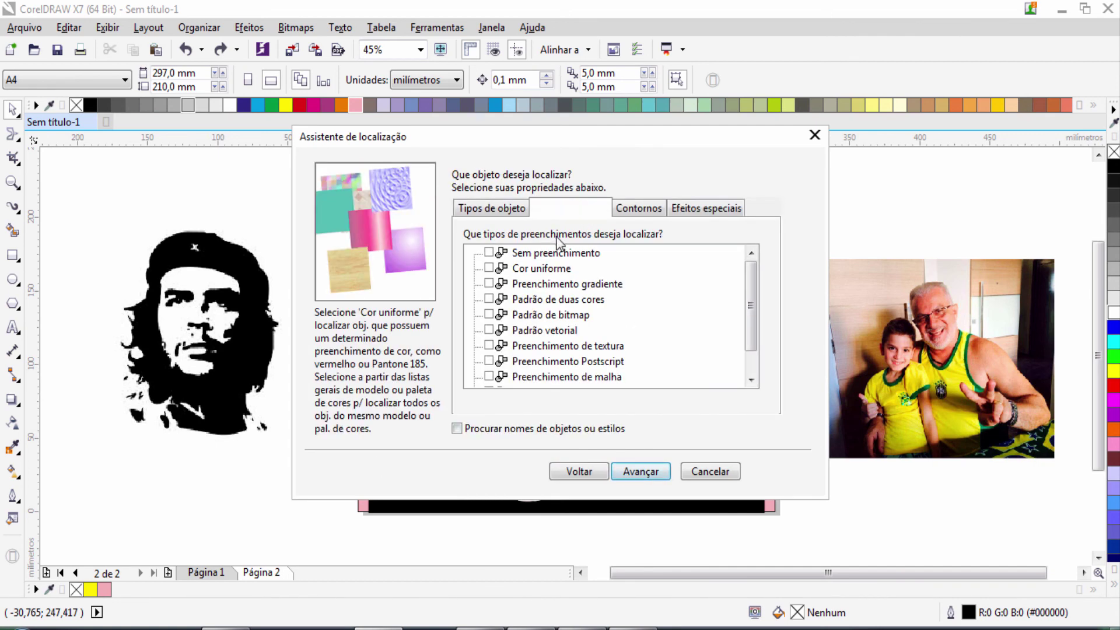
left_click(641, 479)
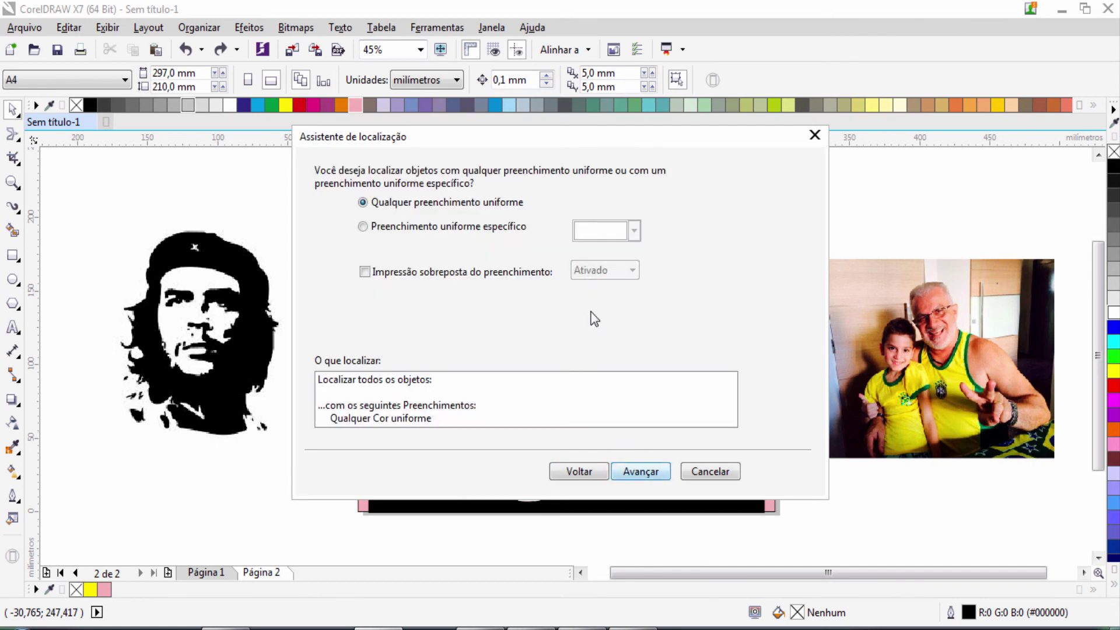
Step: Restrict the search to a specific uniform fill, sampling the white from the boy's shirt with the colour picker
left_click(454, 227)
left_click(618, 232)
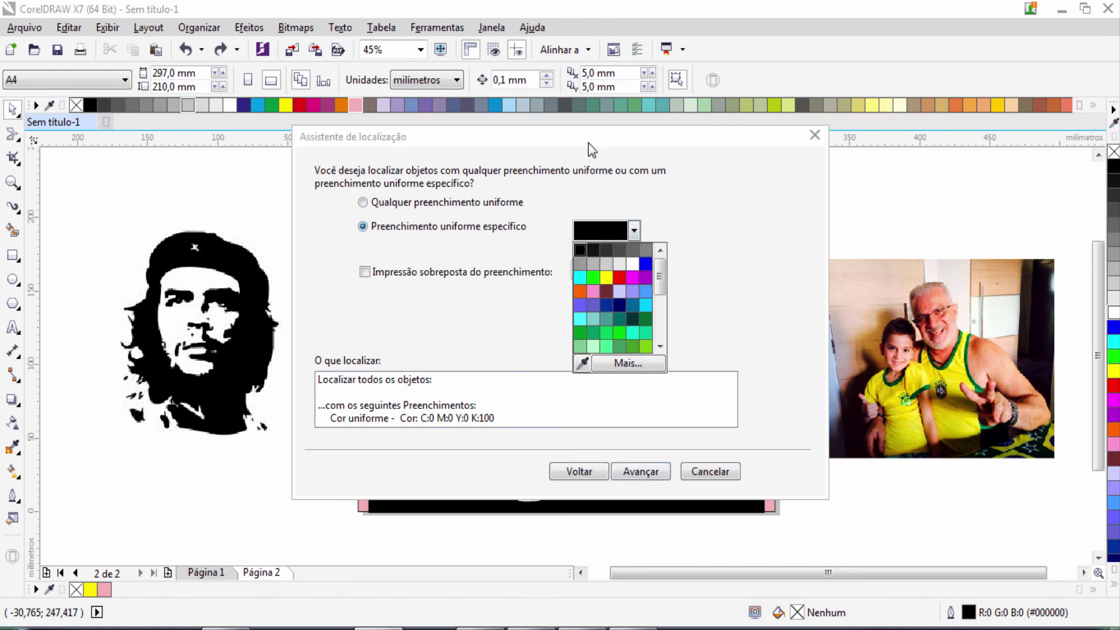
left_click(607, 137)
left_click_drag(582, 148, 810, 37)
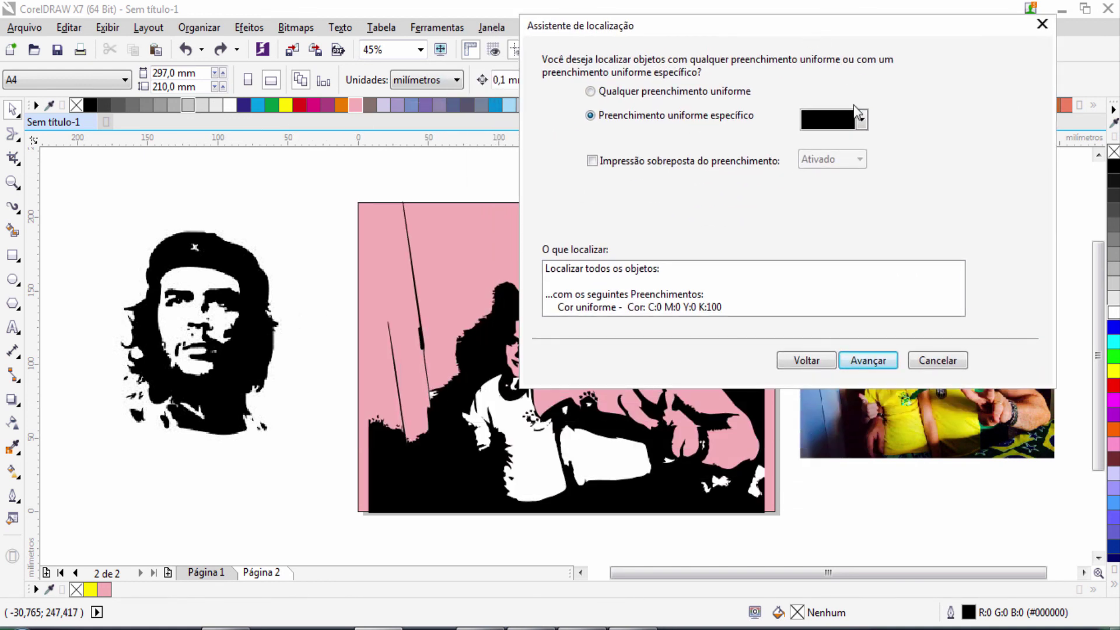
left_click(861, 120)
left_click(810, 253)
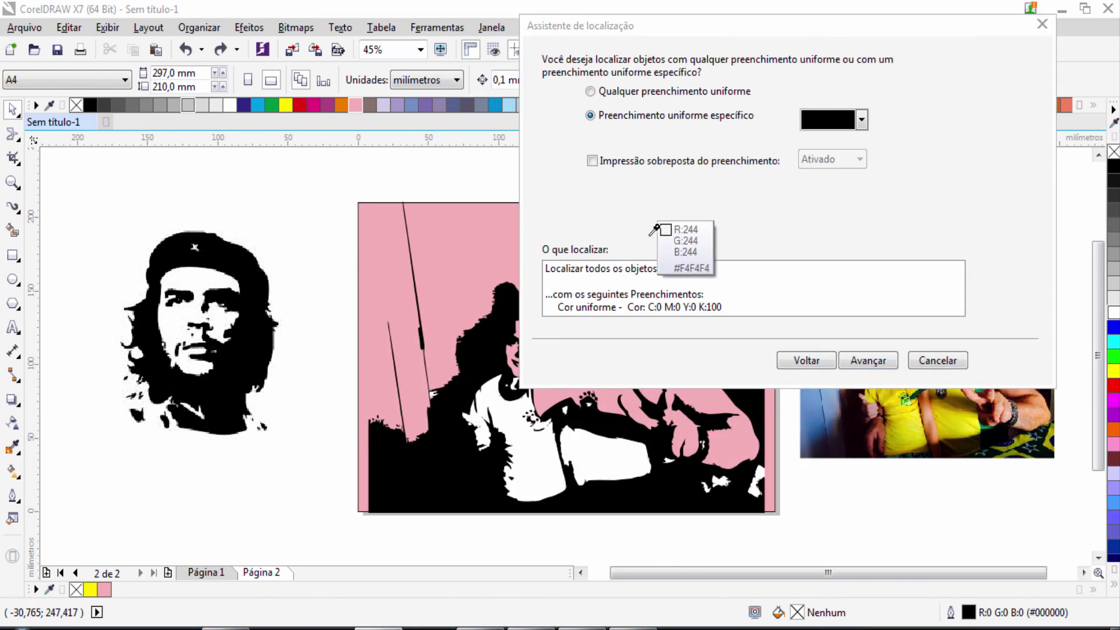
left_click(496, 455)
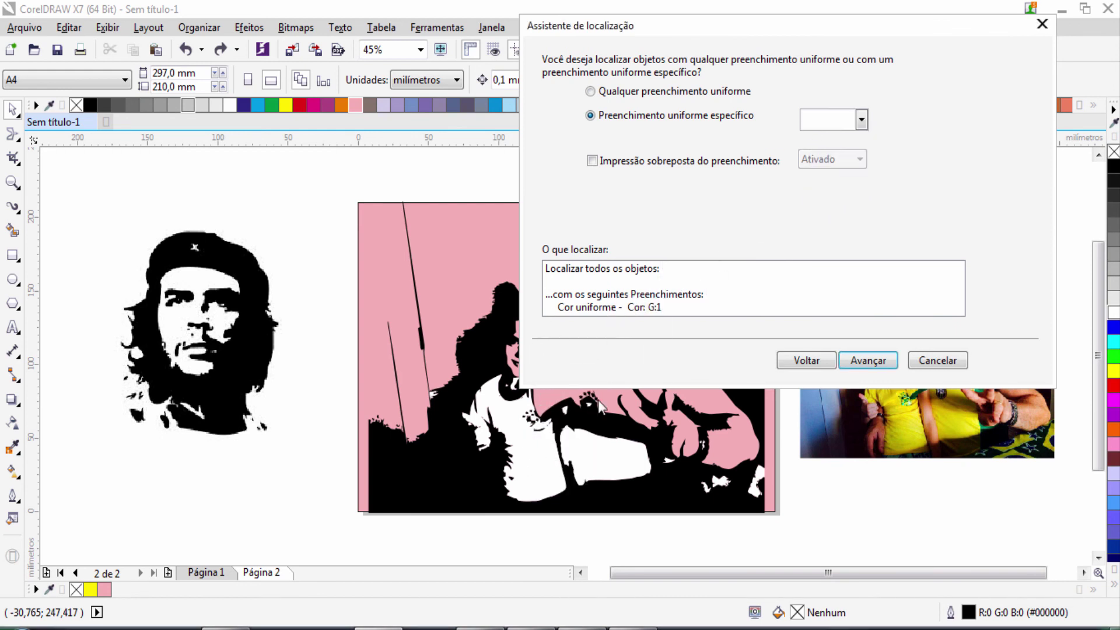
Step: Finish the search setup, select all objects matching the sampled white fill, and delete them
left_click(869, 362)
left_click(878, 362)
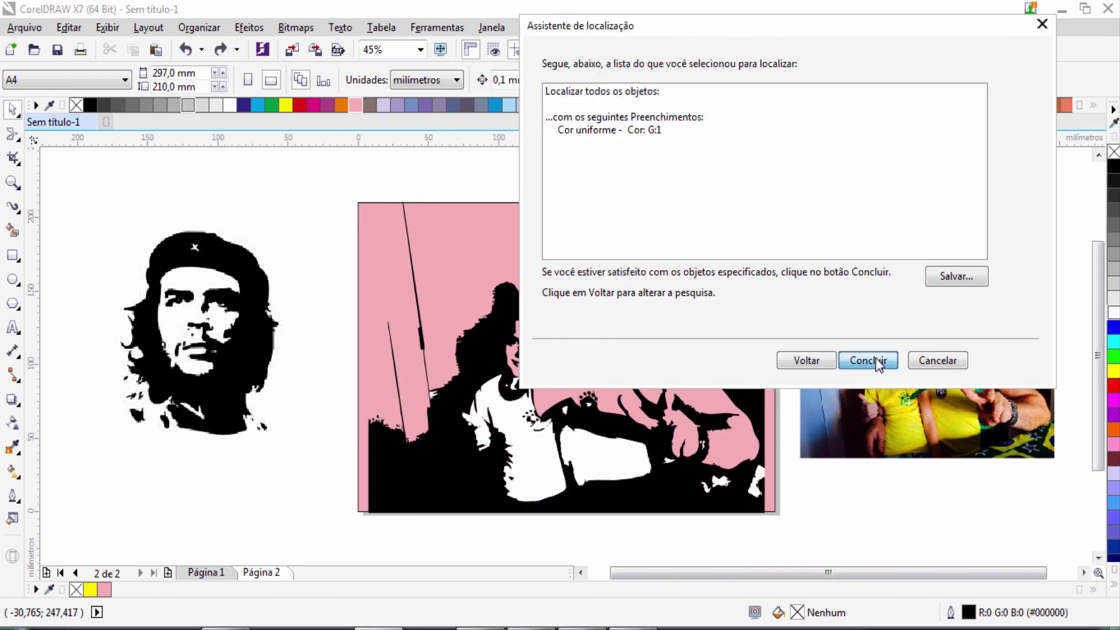
left_click(614, 330)
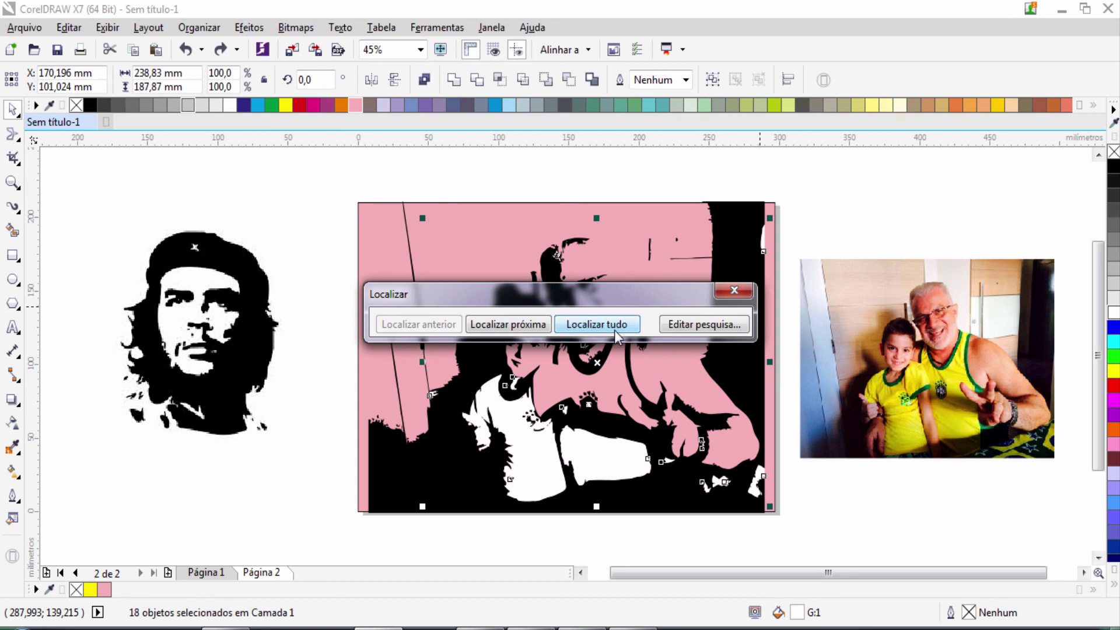
left_click(734, 291)
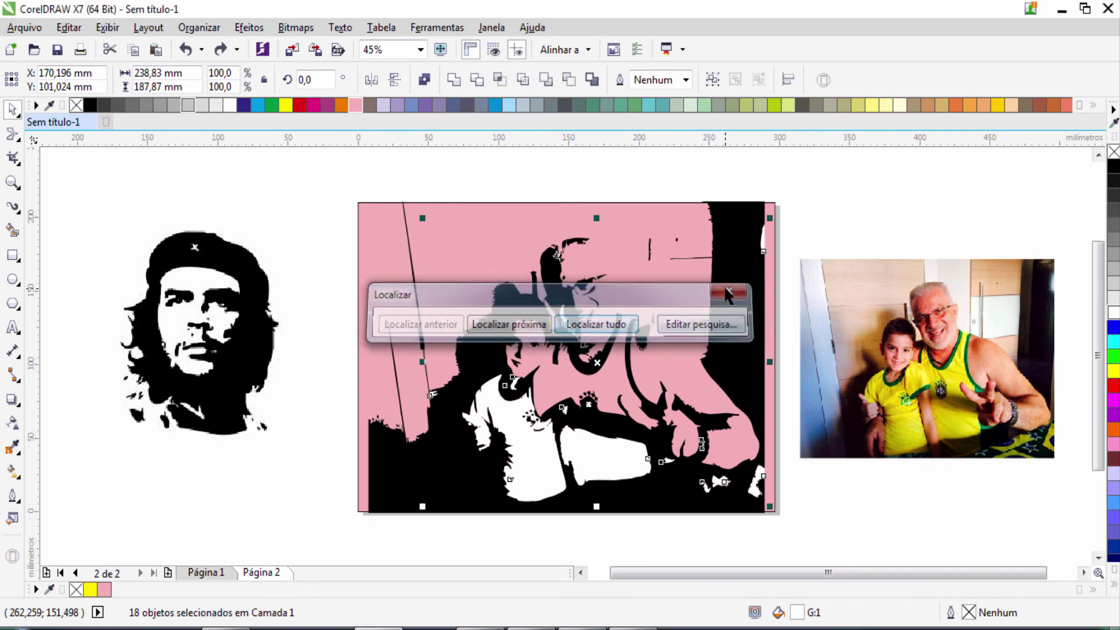
key("Delete")
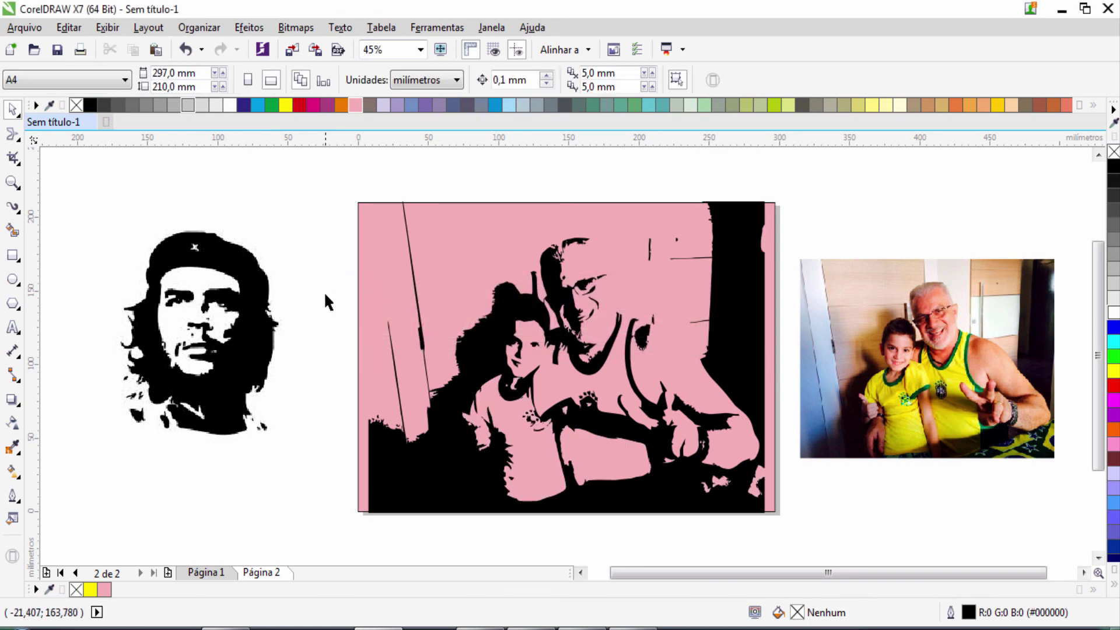
Step: Recolour the pink background rectangle light blue (C:40 M:0 Y:0 K:0)
left_click(431, 237)
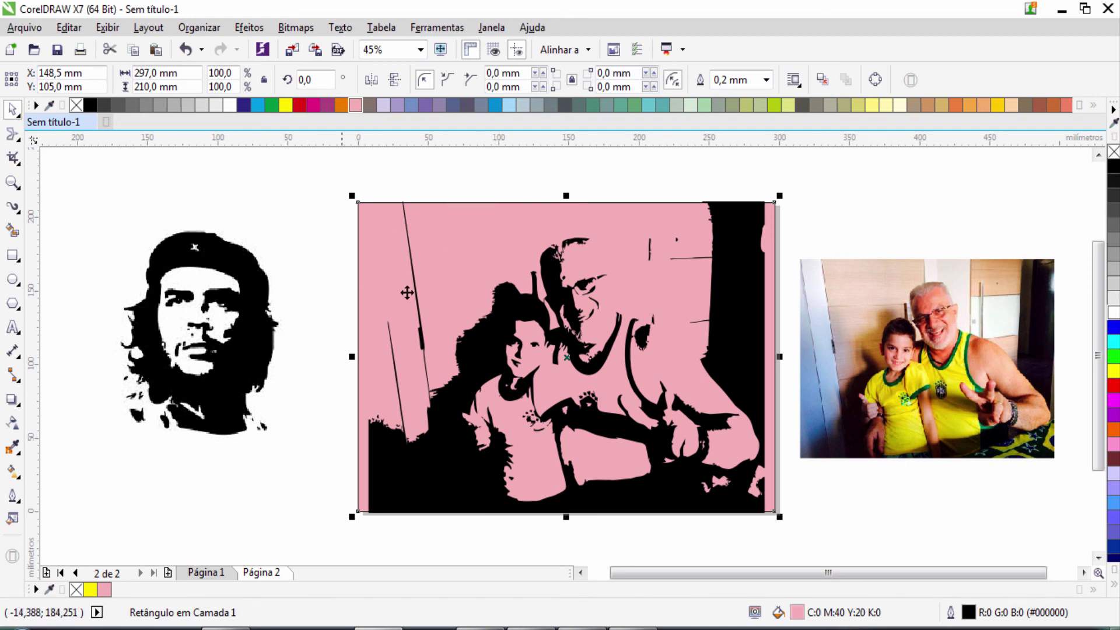
left_click(509, 108)
left_click(311, 204)
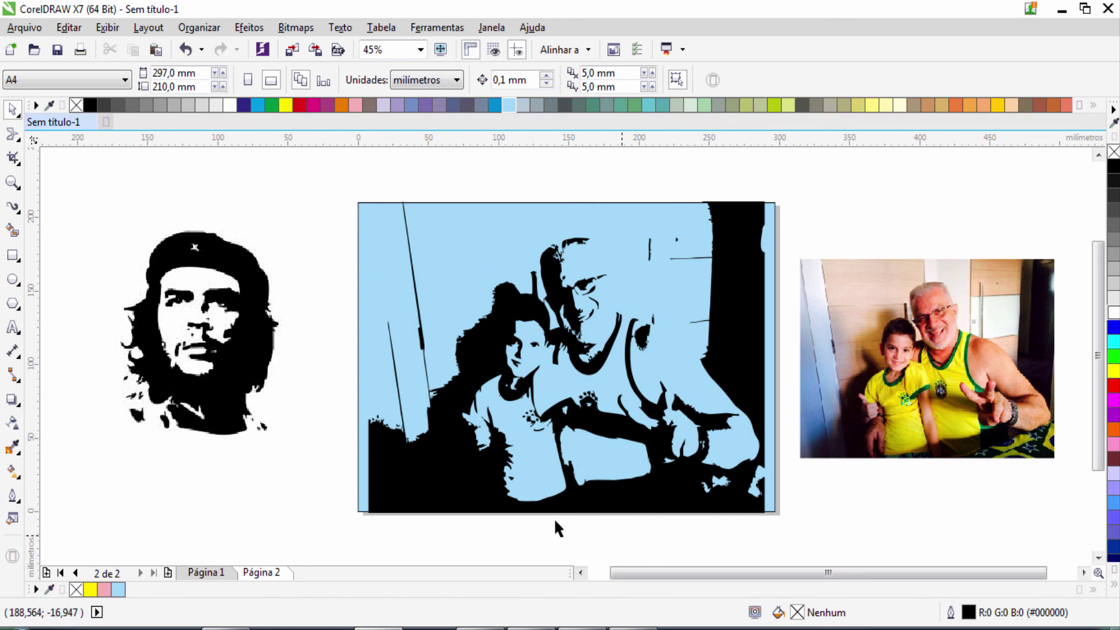
Step: Delete the light blue background rectangle and group all the remaining black portrait shapes
left_click(380, 219)
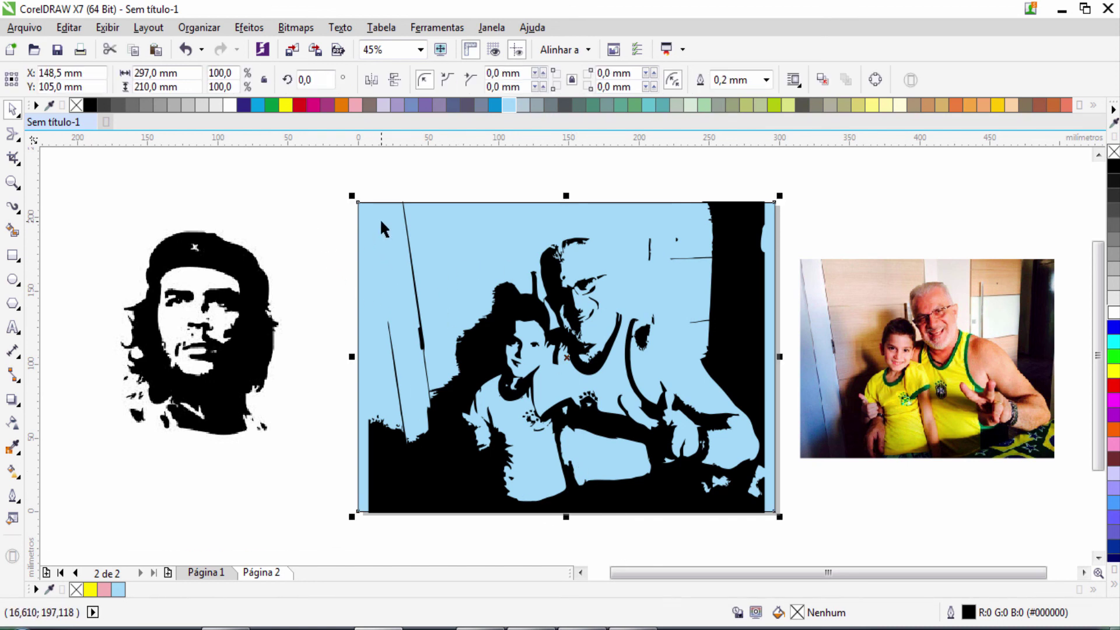
key("Delete")
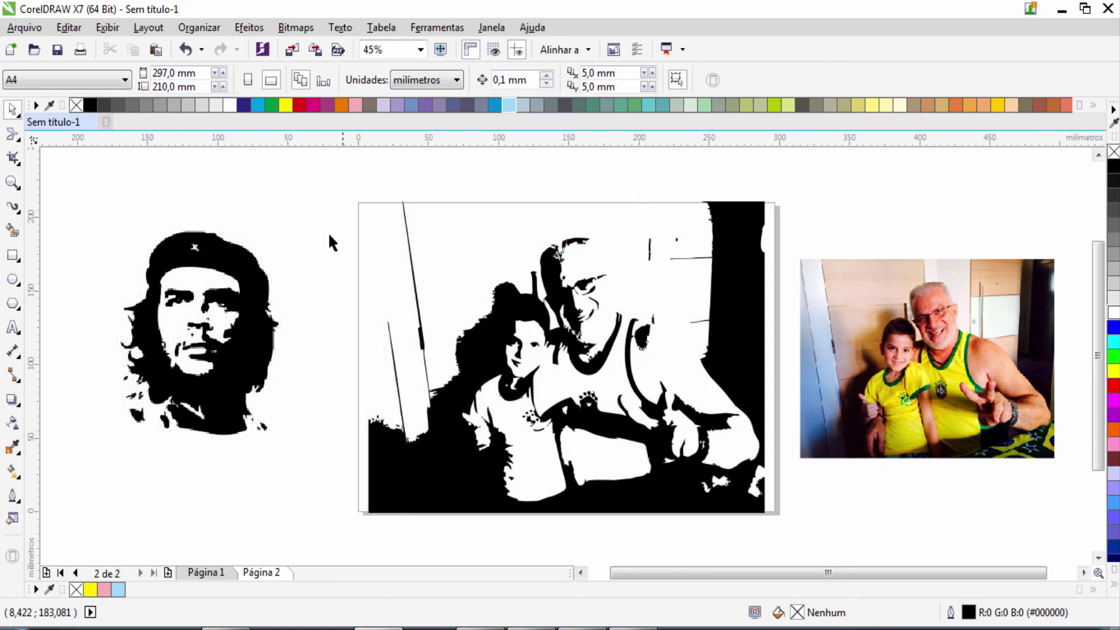
left_click_drag(330, 175, 800, 541)
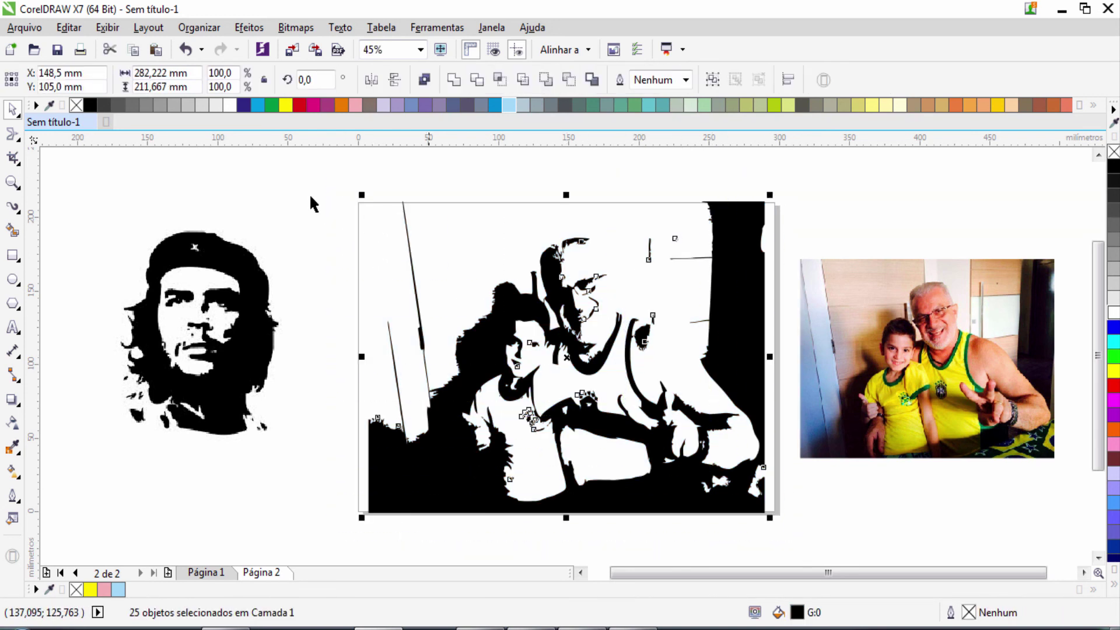
left_click(199, 27)
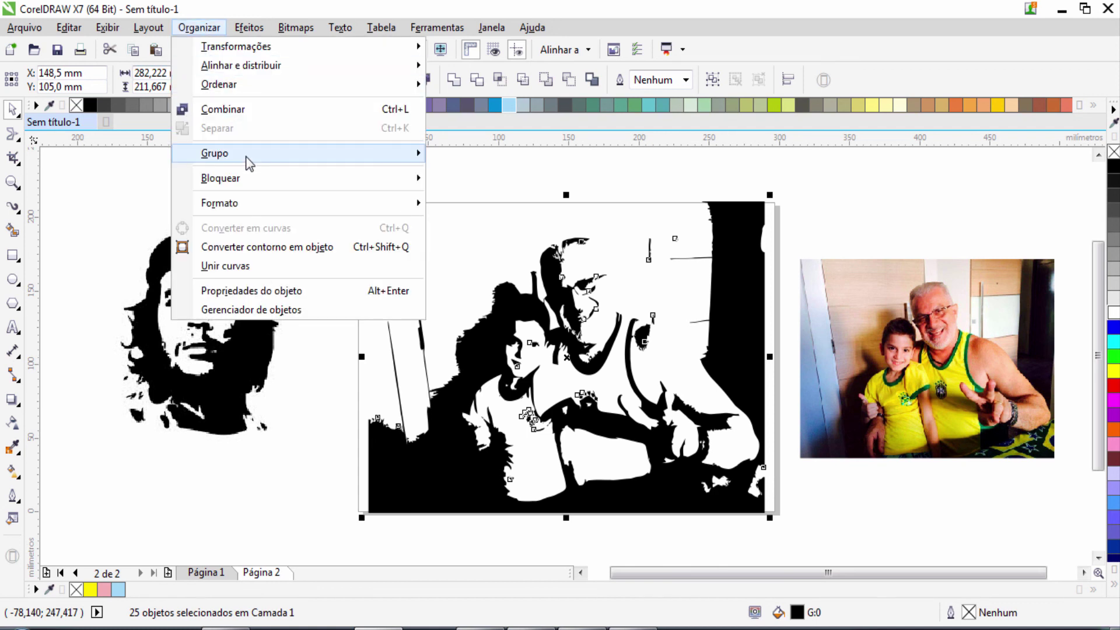
mouse_move(234, 153)
left_click(472, 154)
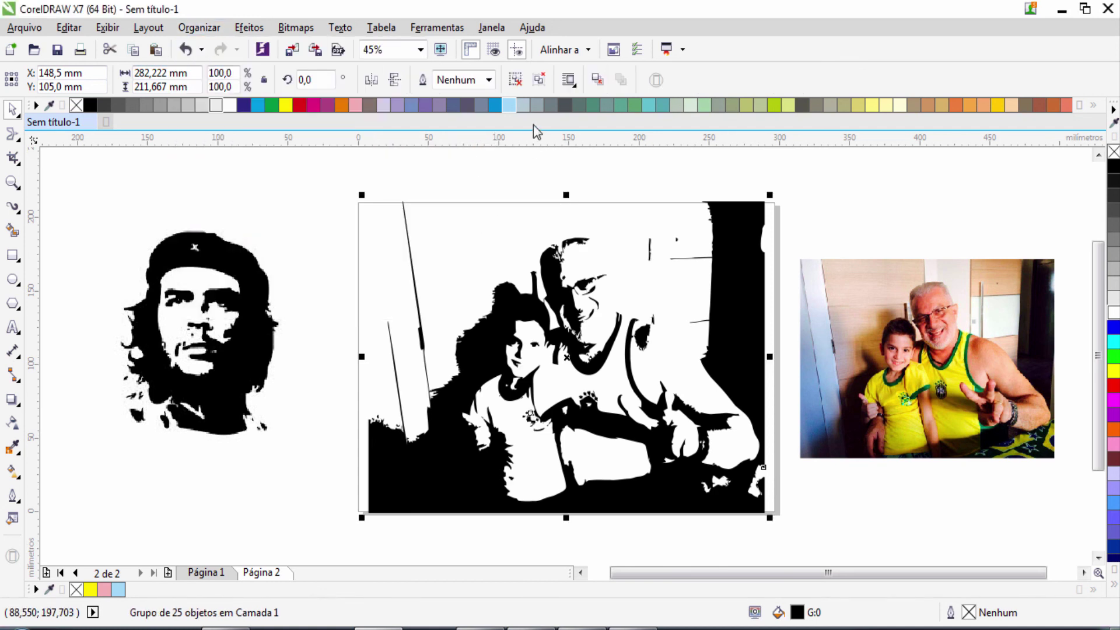
Step: Try several palette fills on the grouped portrait, including light blue, red, yellow and green, ending with a muted purple
left_click(511, 105)
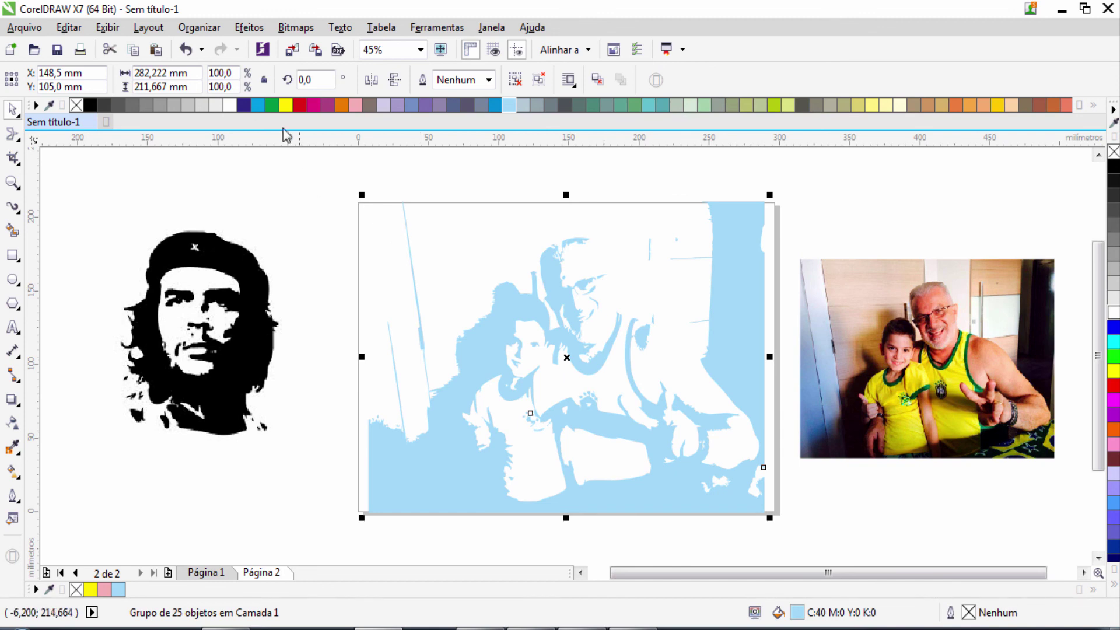
left_click(312, 105)
left_click(298, 106)
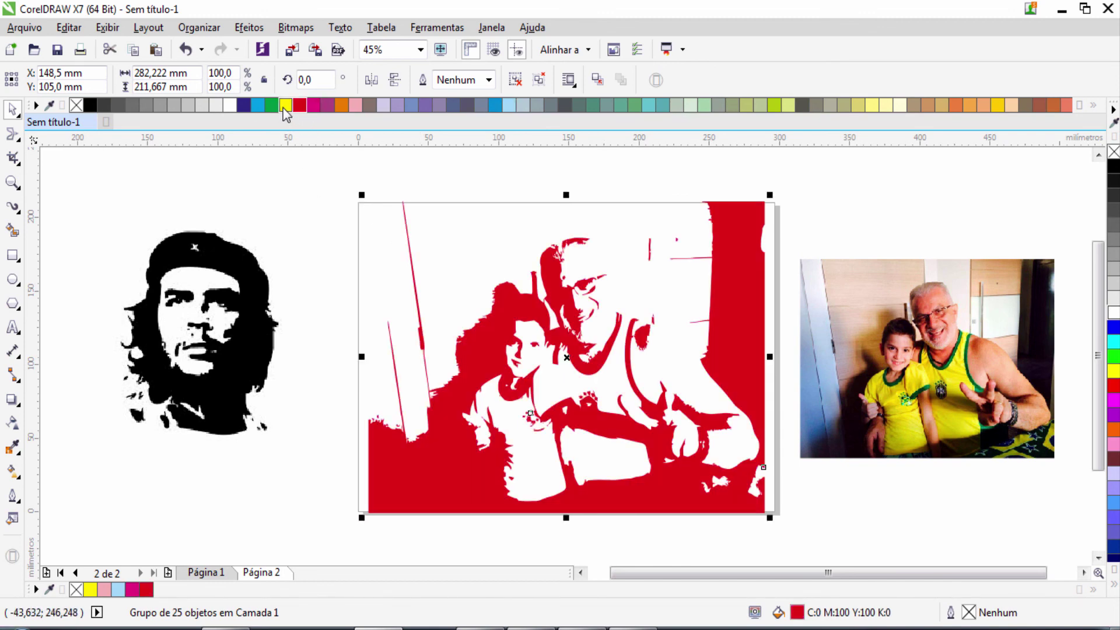
left_click(285, 105)
left_click(272, 106)
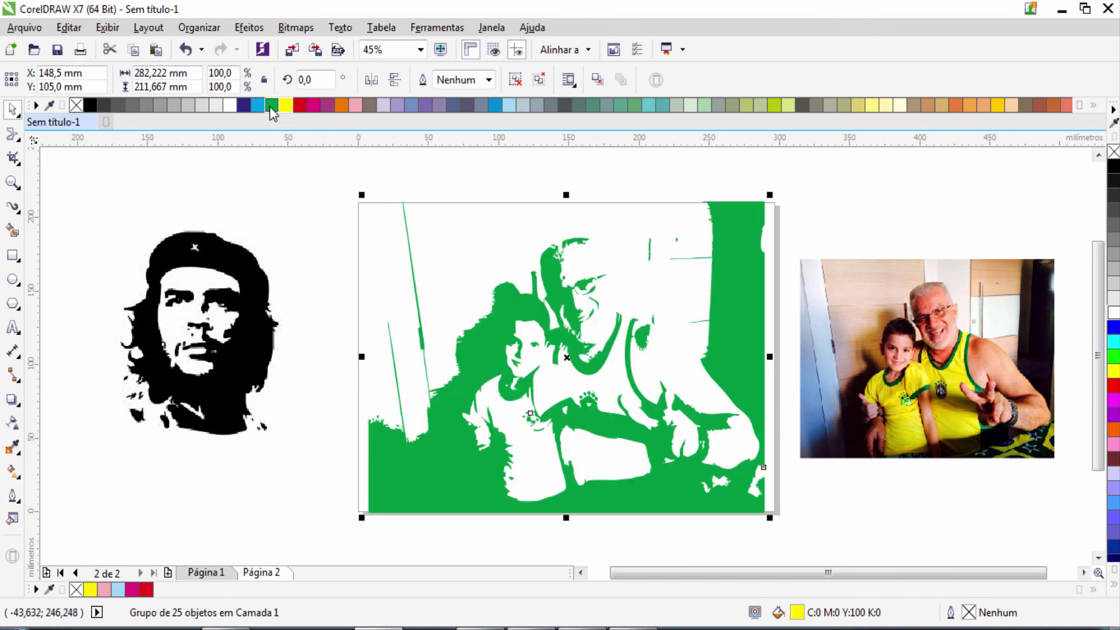
left_click(314, 105)
left_click(397, 105)
left_click(411, 105)
left_click(439, 105)
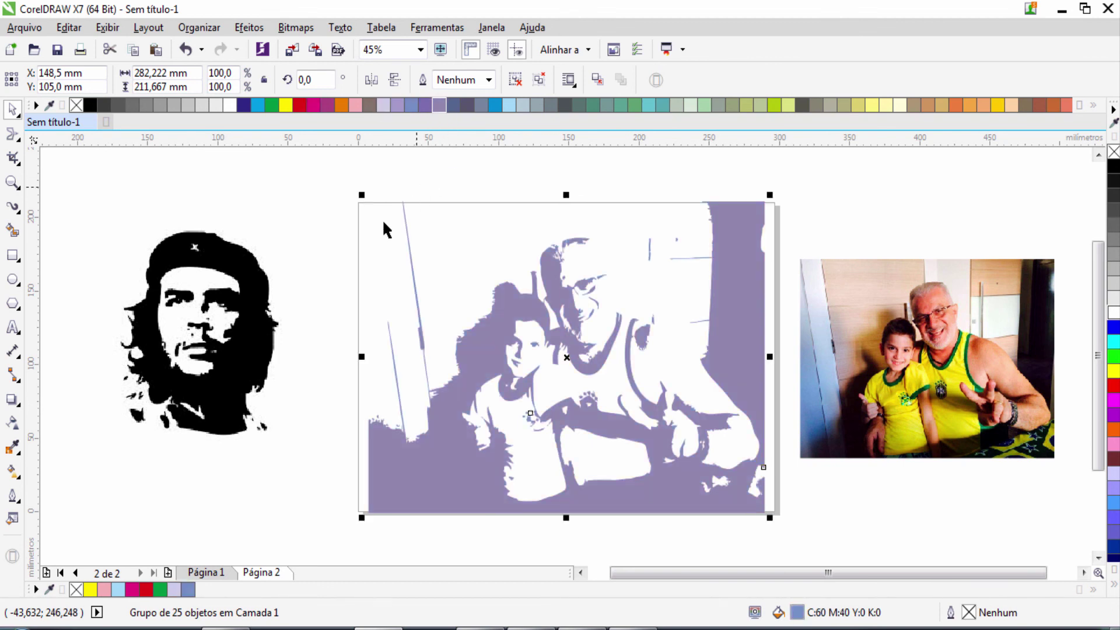